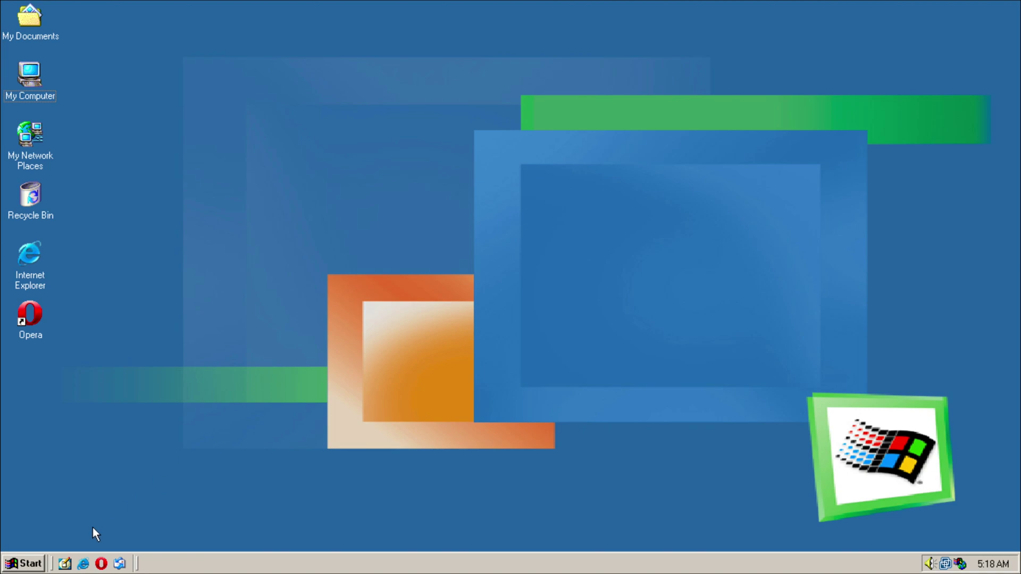
Drag a selection box on the desktop, then view and close My Computer's system properties.
{"action": "left_click_drag", "start_coordinate": [323, 265], "coordinate": [558, 456]}
{"action": "right_click", "coordinate": [33, 76]}
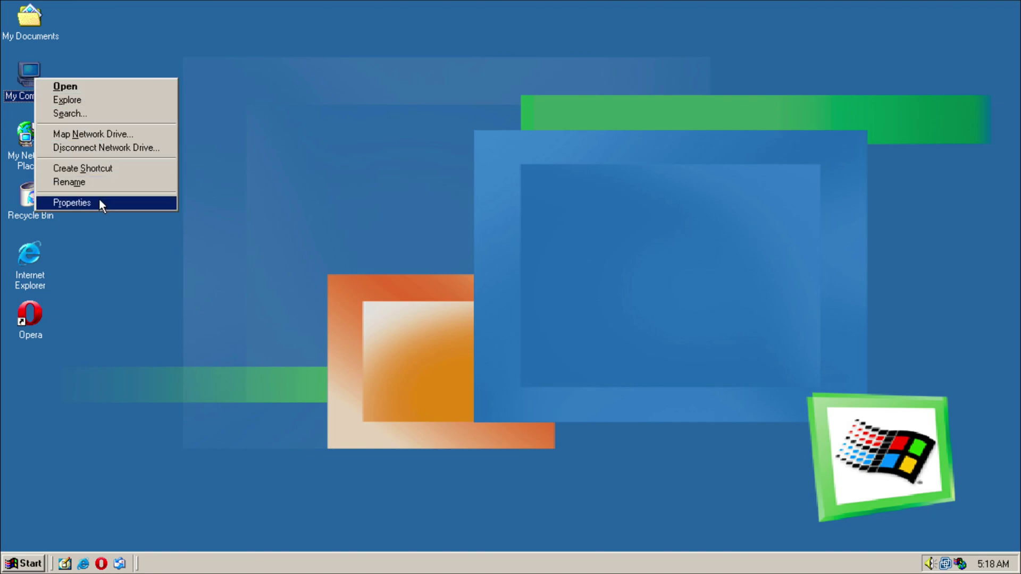
{"action": "left_click", "coordinate": [99, 200]}
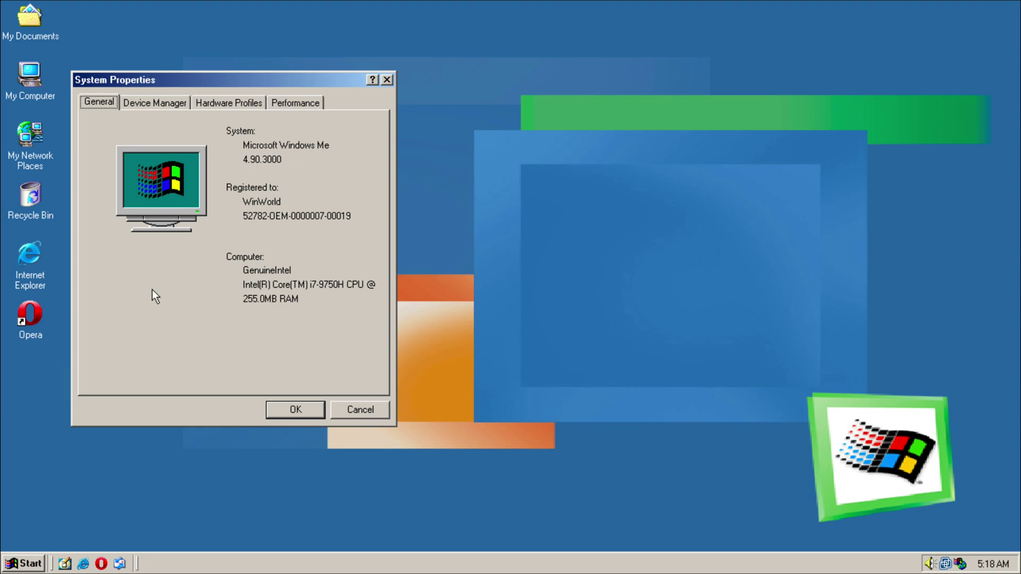
{"action": "left_click", "coordinate": [281, 412]}
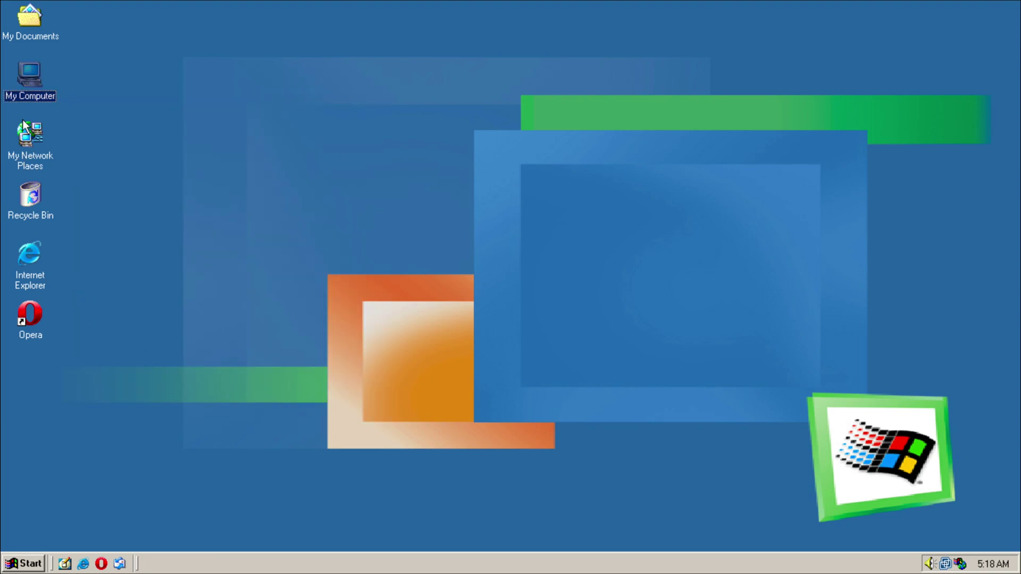
Browse My Documents into My Music and back, then open My Pictures and preview Diagonal Sand.
{"action": "double_click", "coordinate": [32, 21]}
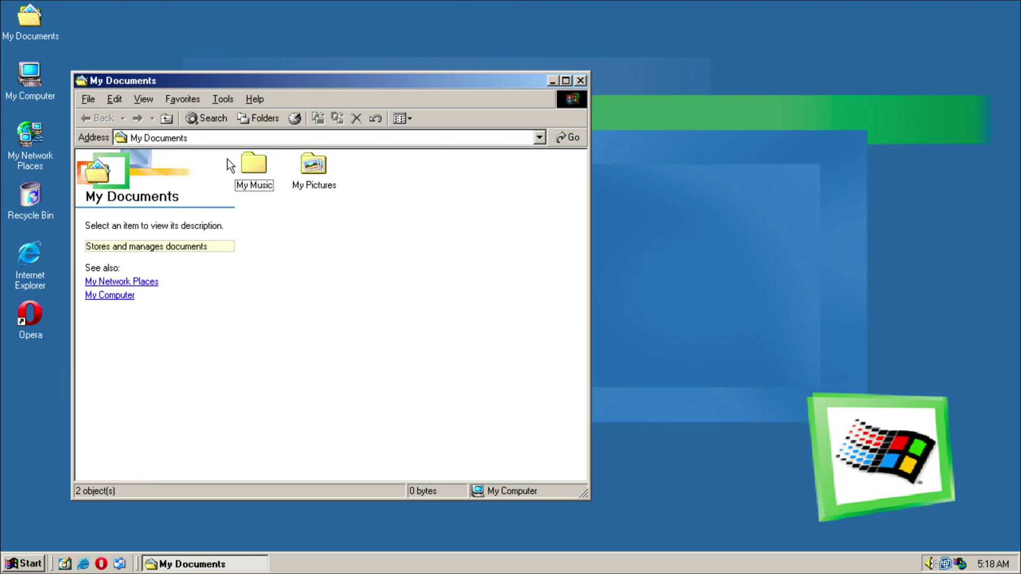
{"action": "double_click", "coordinate": [250, 167]}
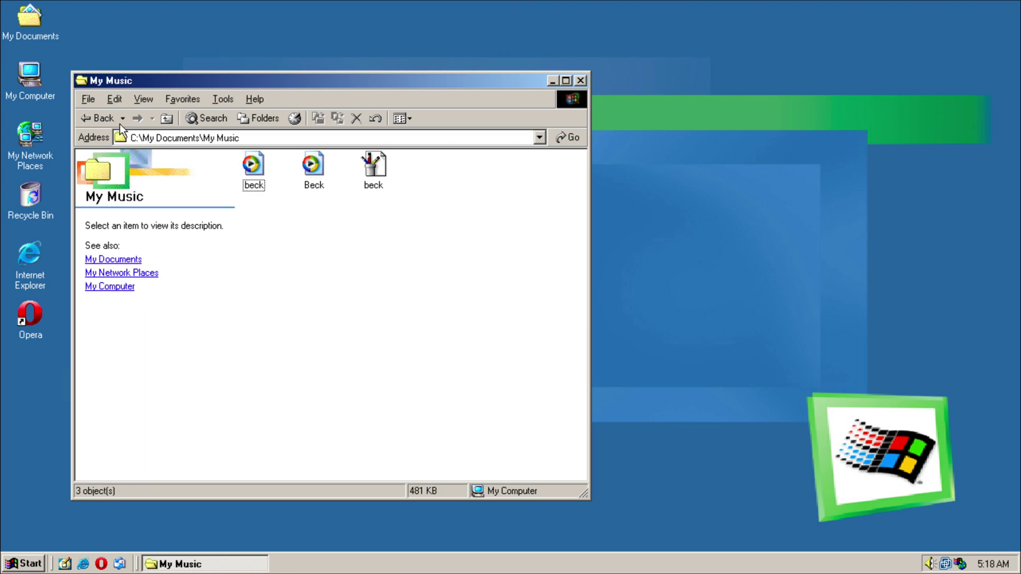
{"action": "left_click", "coordinate": [93, 115]}
{"action": "double_click", "coordinate": [315, 161]}
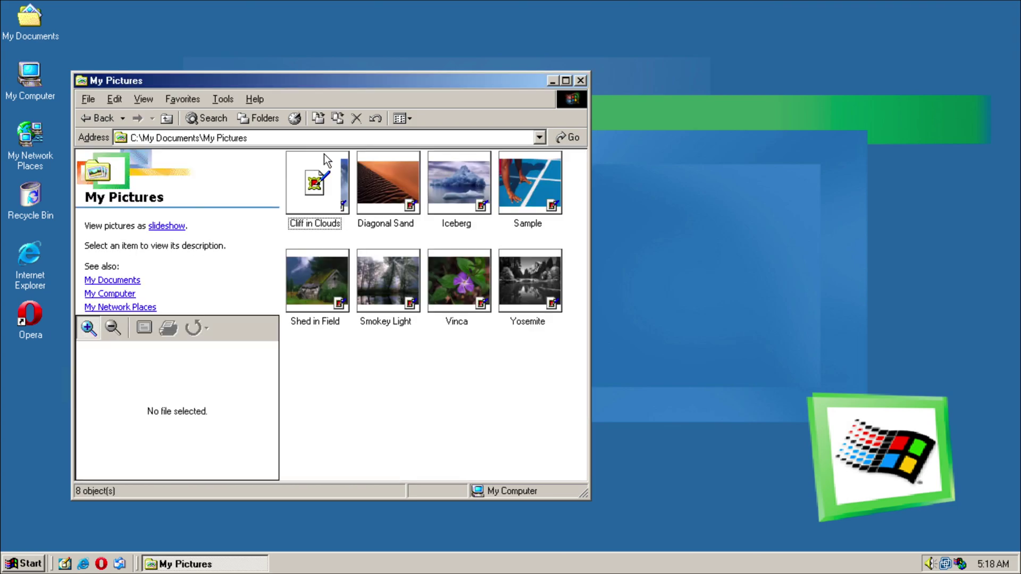
{"action": "double_click", "coordinate": [395, 177]}
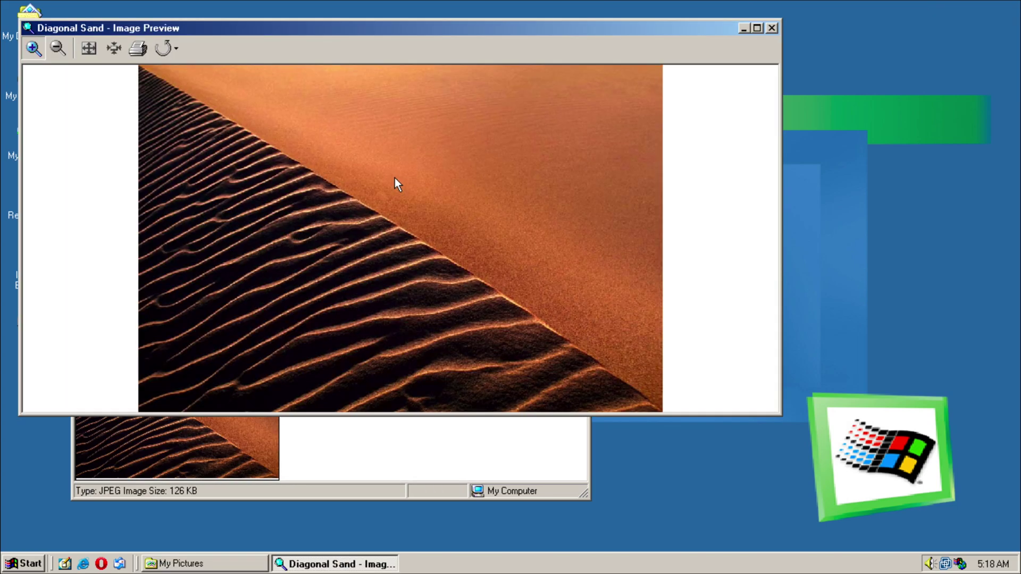
{"action": "left_click", "coordinate": [772, 28]}
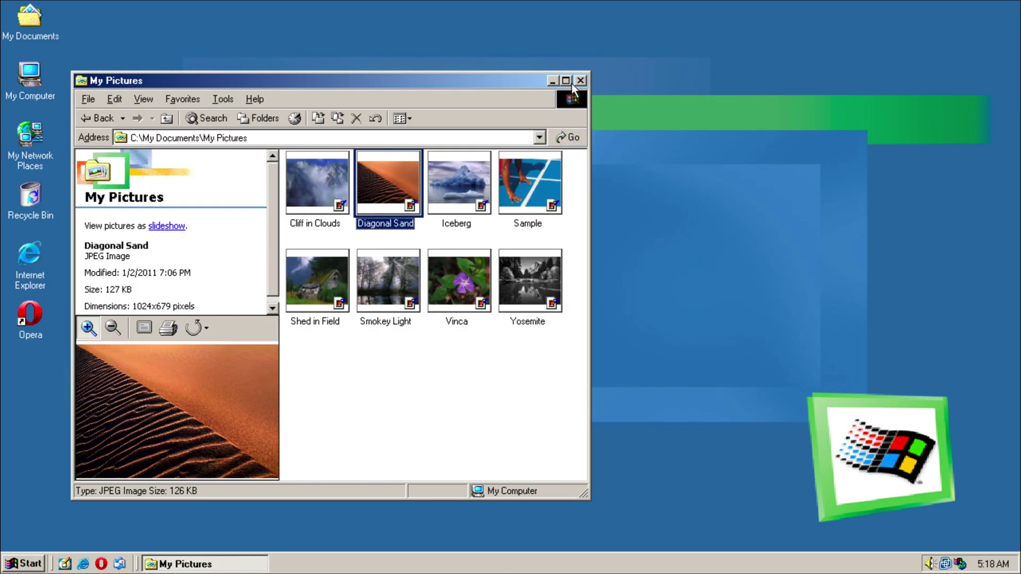
Move the My Pictures window down and right, glance at its File menu, and close it.
{"action": "left_click_drag", "start_coordinate": [474, 84], "coordinate": [685, 198]}
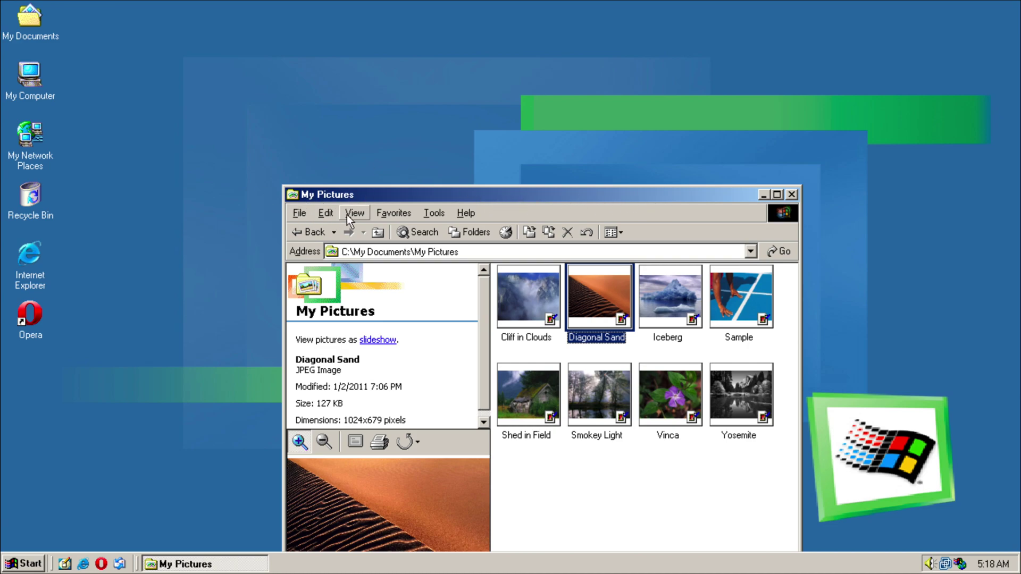
{"action": "left_click", "coordinate": [299, 212]}
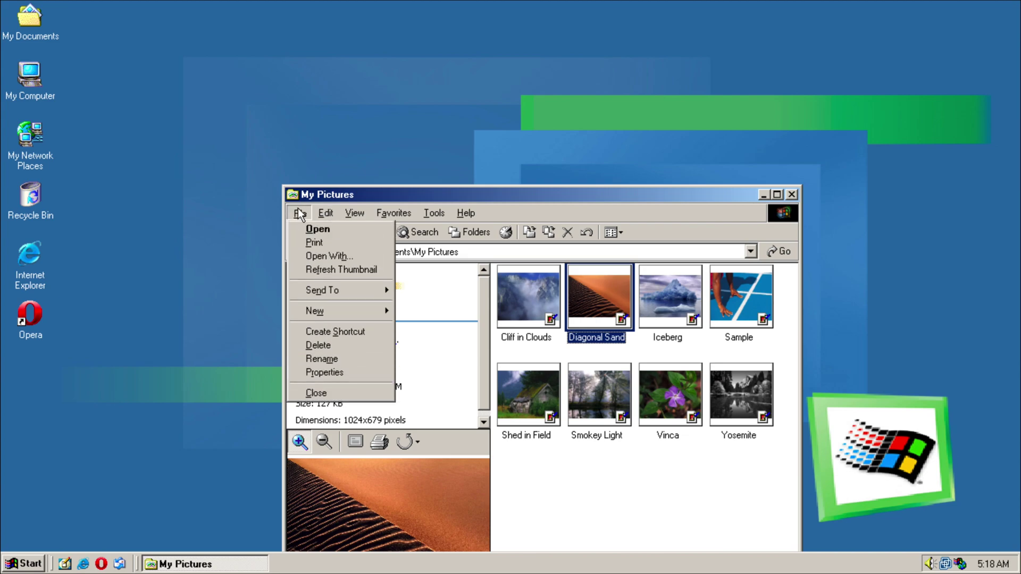
{"action": "left_click", "coordinate": [301, 212]}
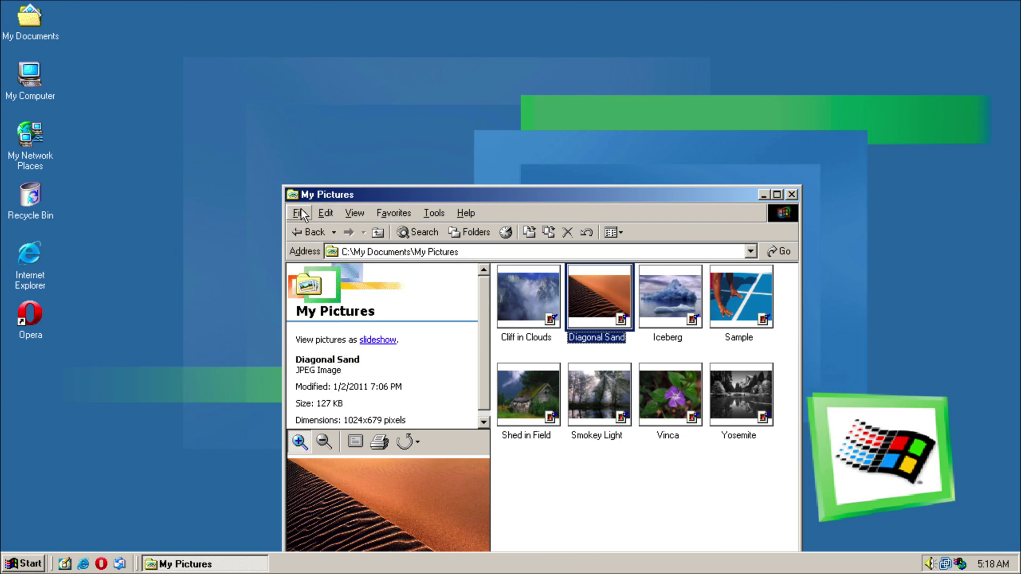
{"action": "left_click", "coordinate": [791, 195]}
Open Display Properties on the Appearance tab and check the scheme list, keeping Windows Standard.
{"action": "right_click", "coordinate": [340, 276]}
{"action": "left_click", "coordinate": [403, 409]}
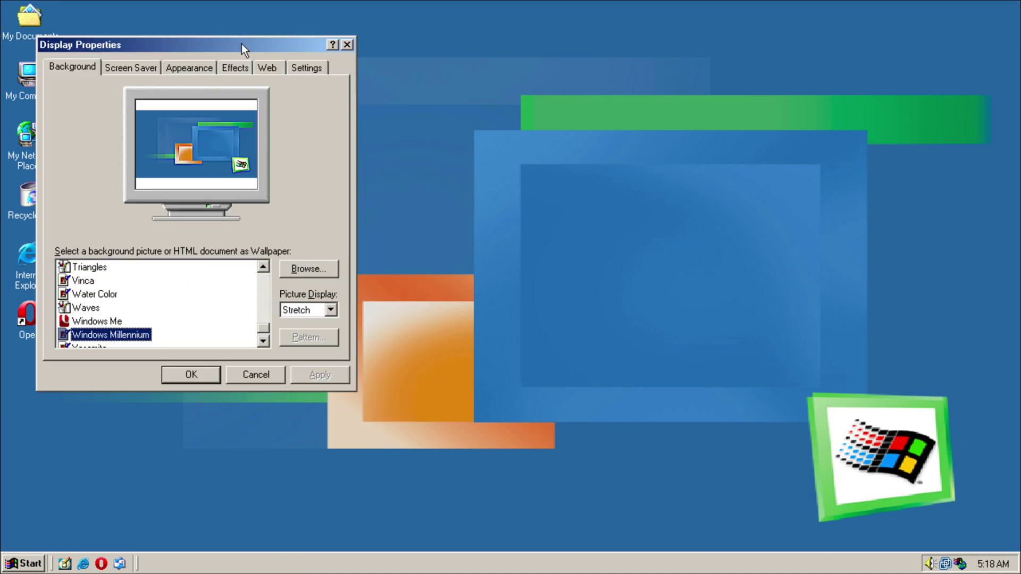
{"action": "left_click", "coordinate": [168, 69]}
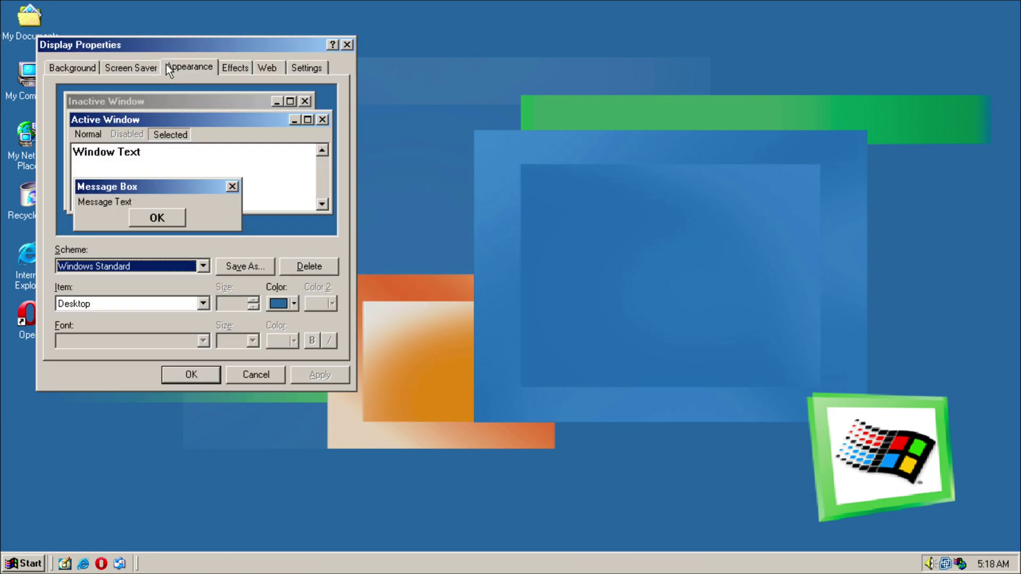
{"action": "left_click", "coordinate": [146, 267]}
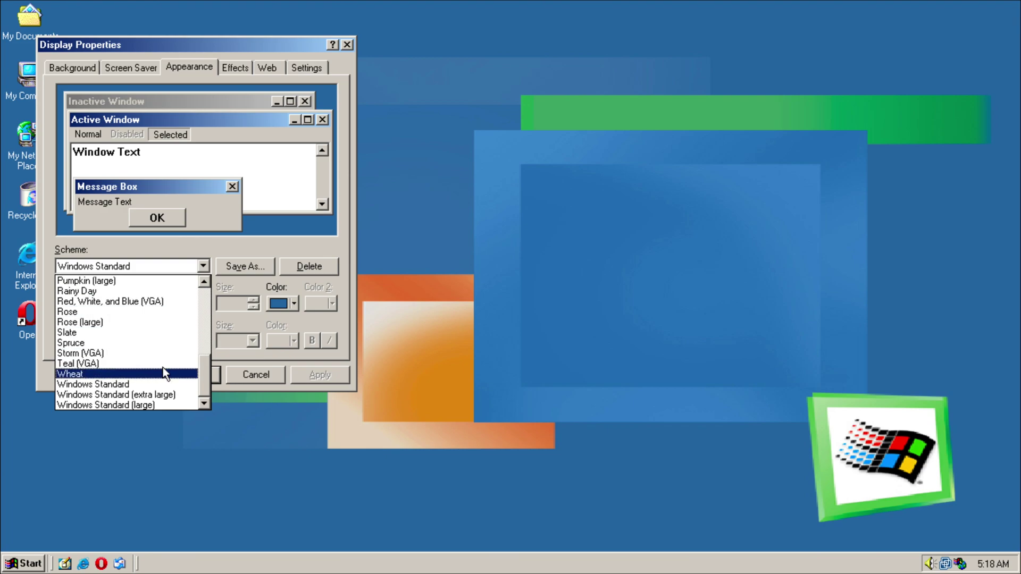
{"action": "left_click", "coordinate": [294, 235]}
Set the Active Title Bar font to Tahoma and apply it.
{"action": "left_click", "coordinate": [198, 302]}
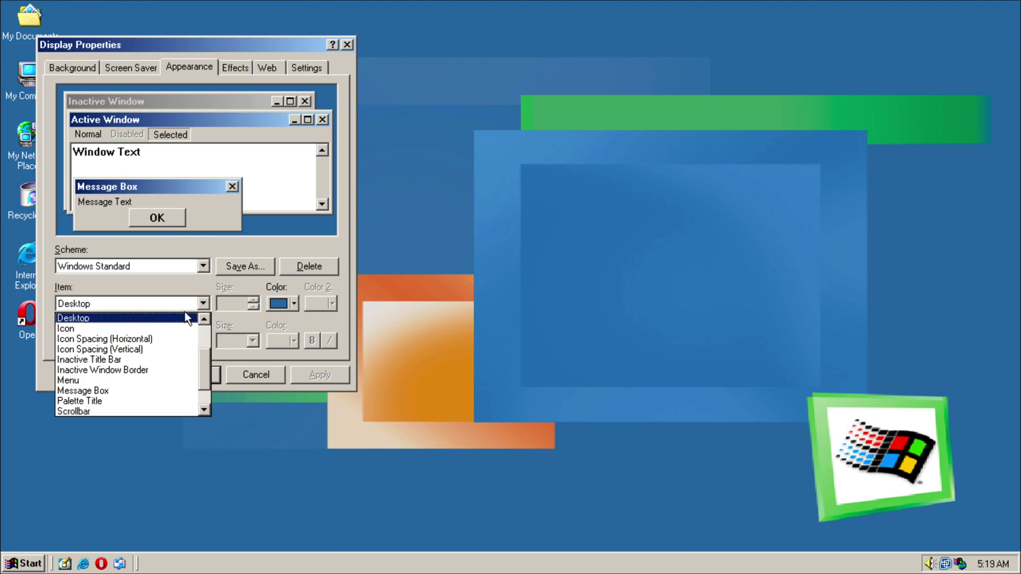
{"action": "left_click_drag", "start_coordinate": [200, 359], "coordinate": [204, 330]}
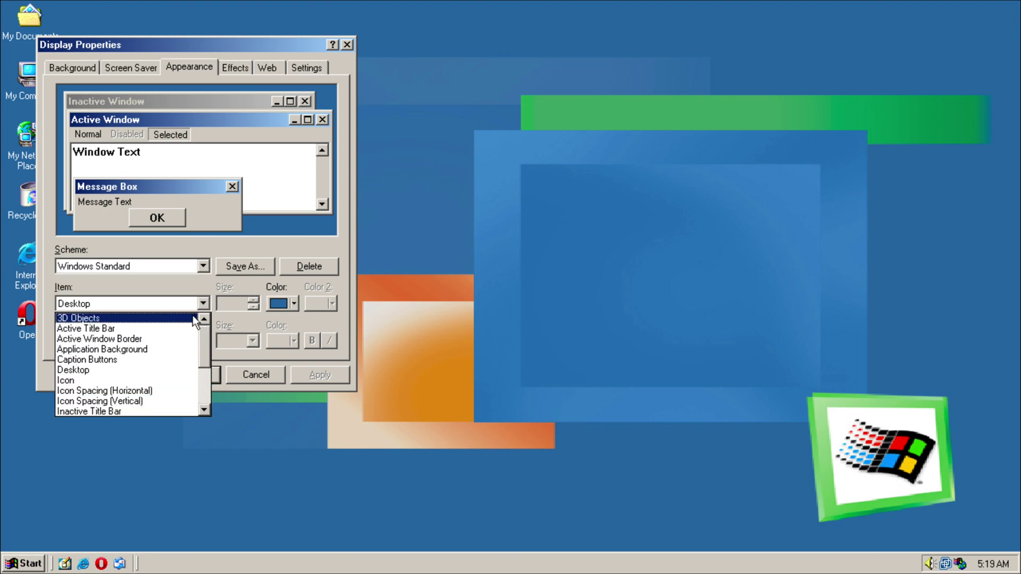
{"action": "left_click", "coordinate": [179, 325]}
{"action": "left_click", "coordinate": [203, 341]}
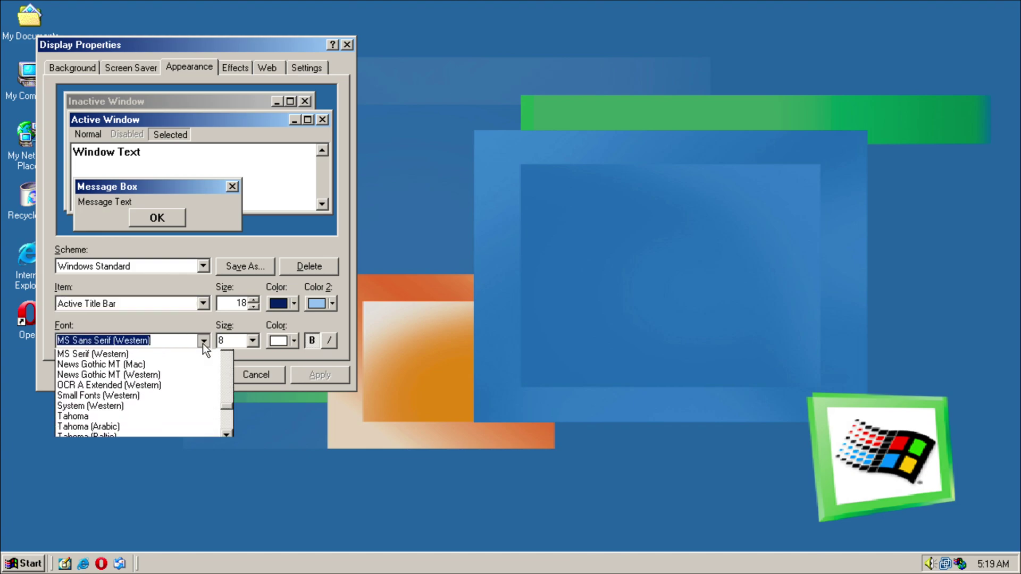
{"action": "left_click", "coordinate": [200, 424]}
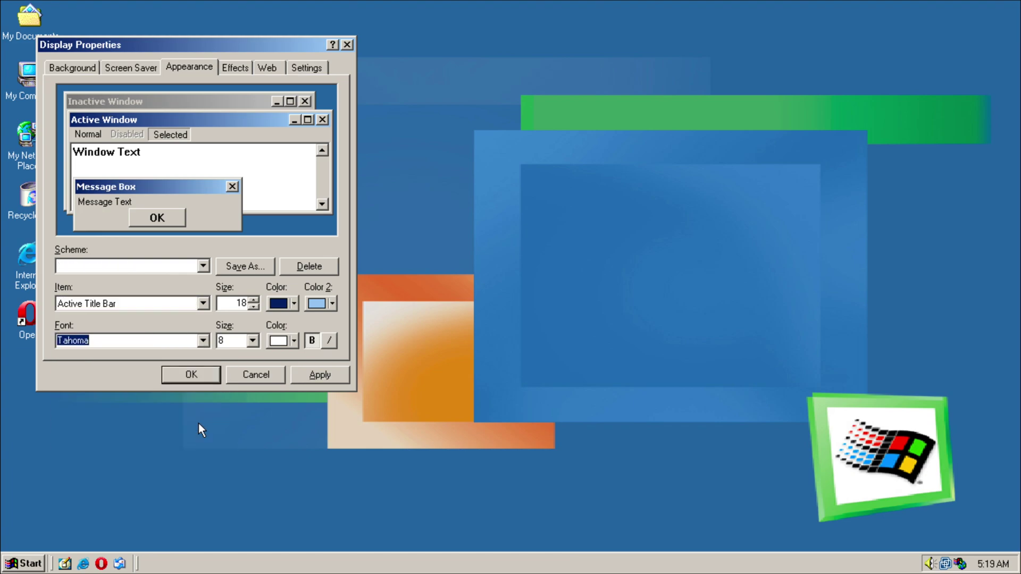
{"action": "left_click", "coordinate": [312, 374]}
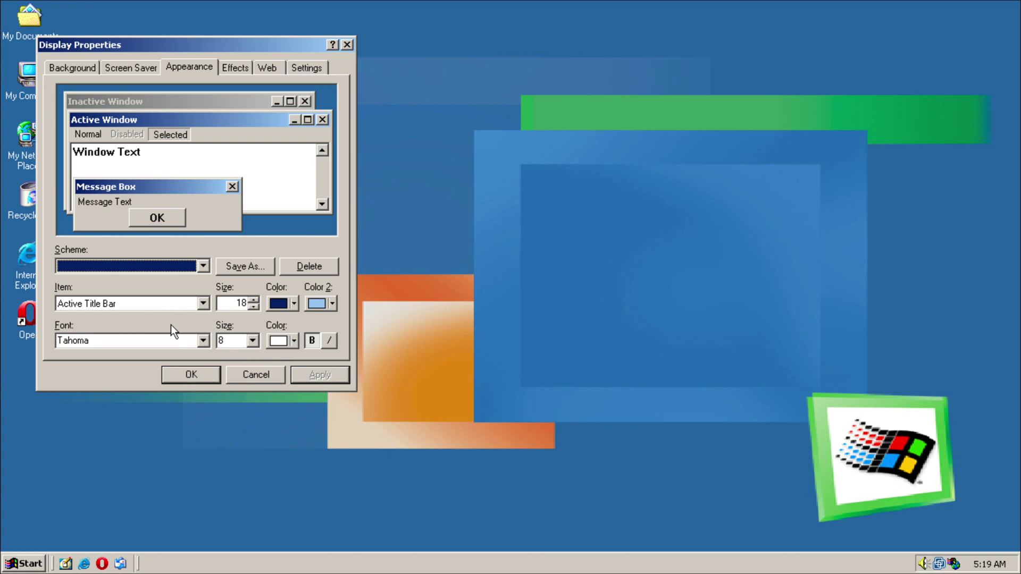
Reapply the Windows Standard scheme and close Display Properties with OK.
{"action": "left_click", "coordinate": [202, 340]}
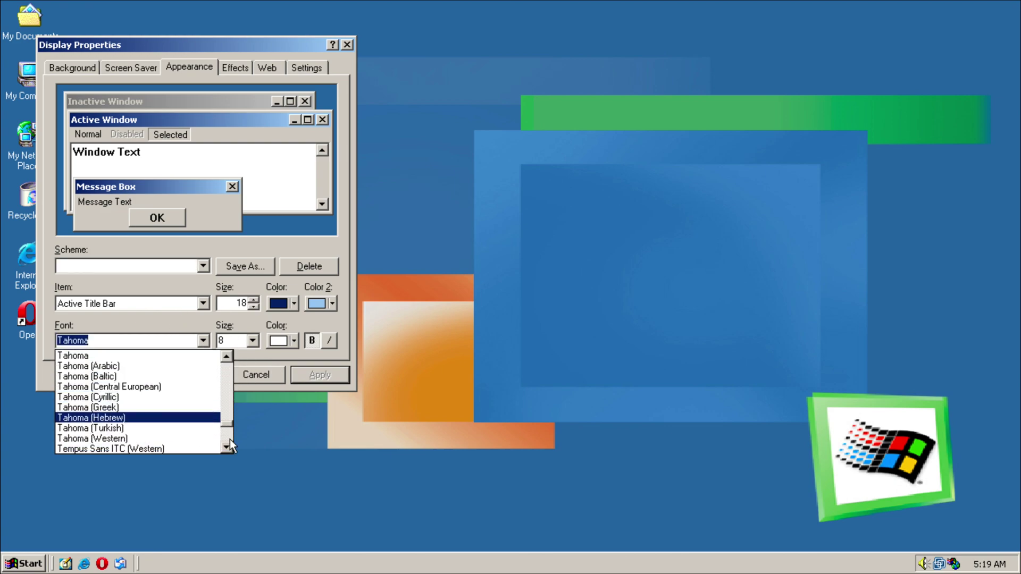
{"action": "left_click_drag", "start_coordinate": [228, 428], "coordinate": [225, 357]}
{"action": "left_click", "coordinate": [202, 274]}
{"action": "left_click", "coordinate": [200, 265]}
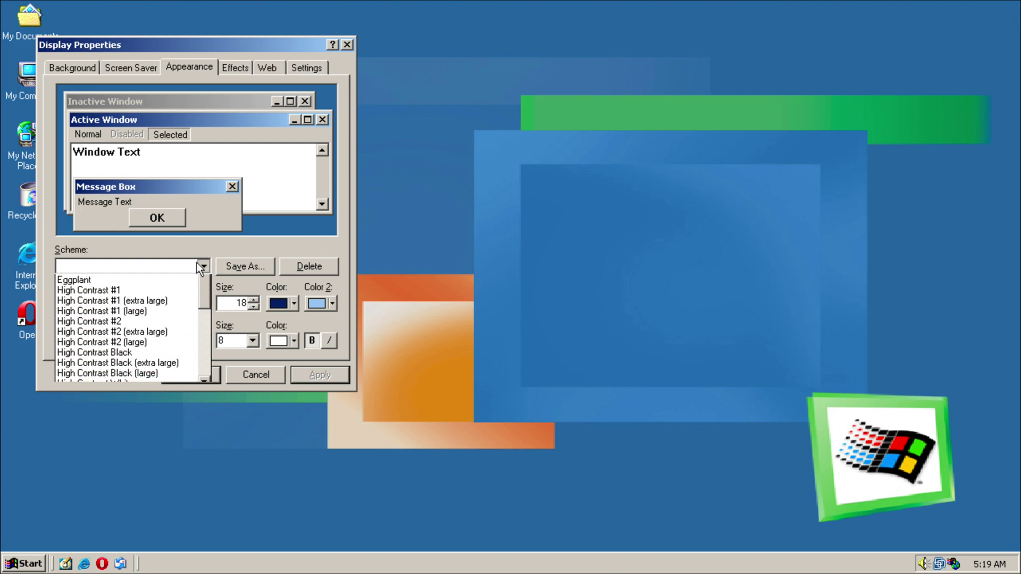
{"action": "left_click_drag", "start_coordinate": [200, 314], "coordinate": [204, 387]}
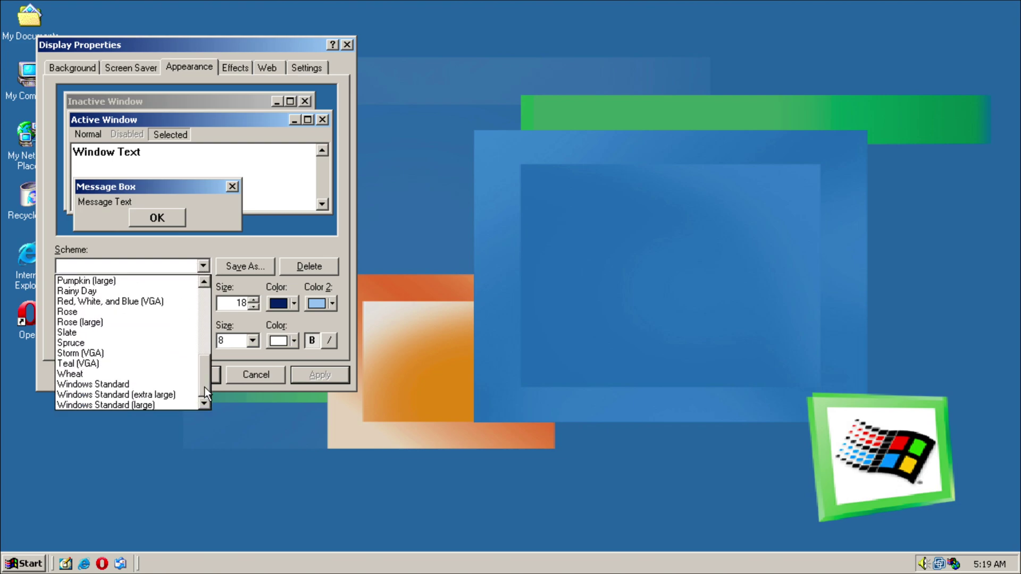
{"action": "left_click", "coordinate": [178, 382]}
{"action": "left_click", "coordinate": [310, 376]}
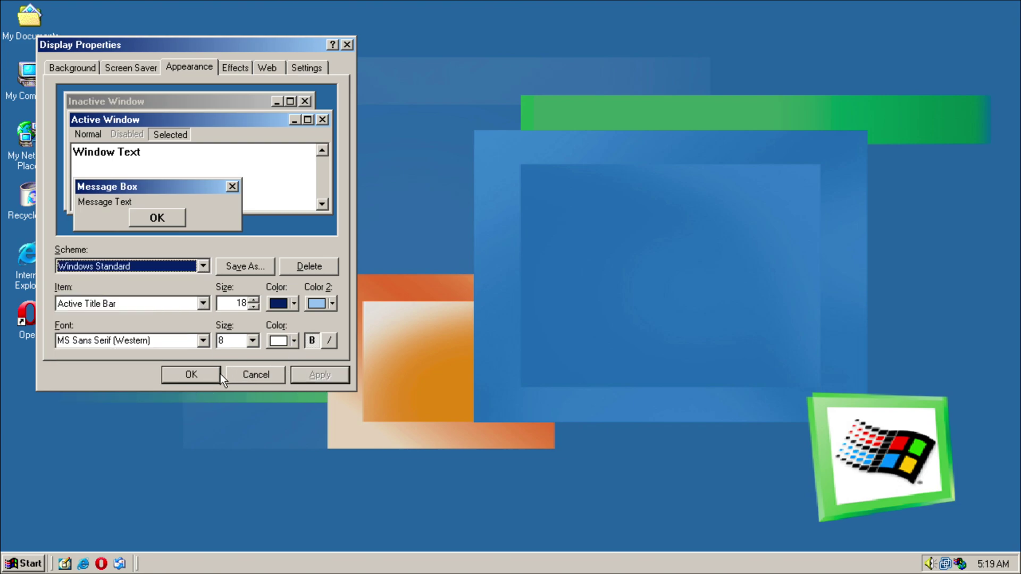
{"action": "left_click", "coordinate": [205, 377]}
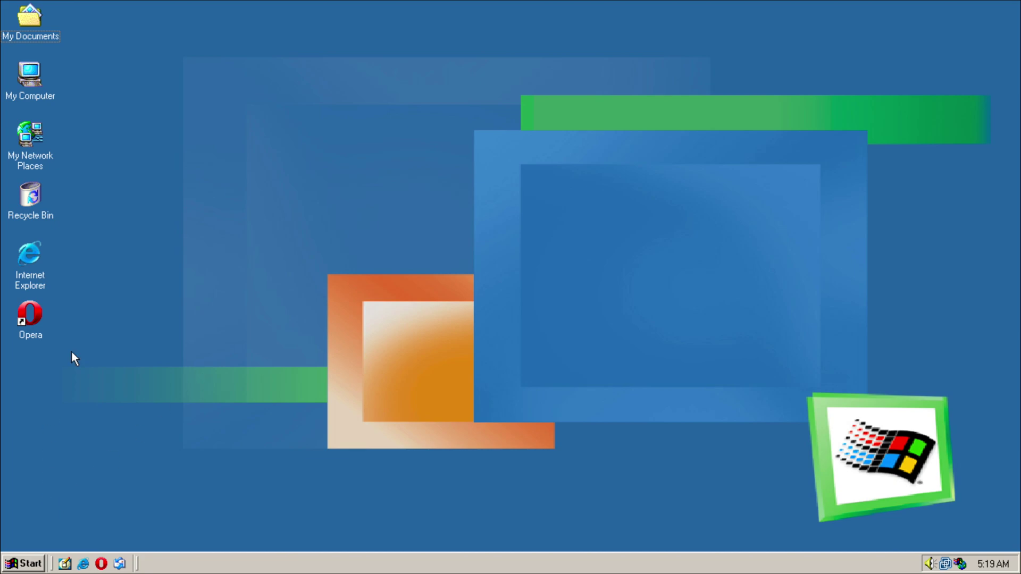
Launch Internet Explorer, decline the default-browser and security prompts, and close it on the error page.
{"action": "double_click", "coordinate": [29, 258]}
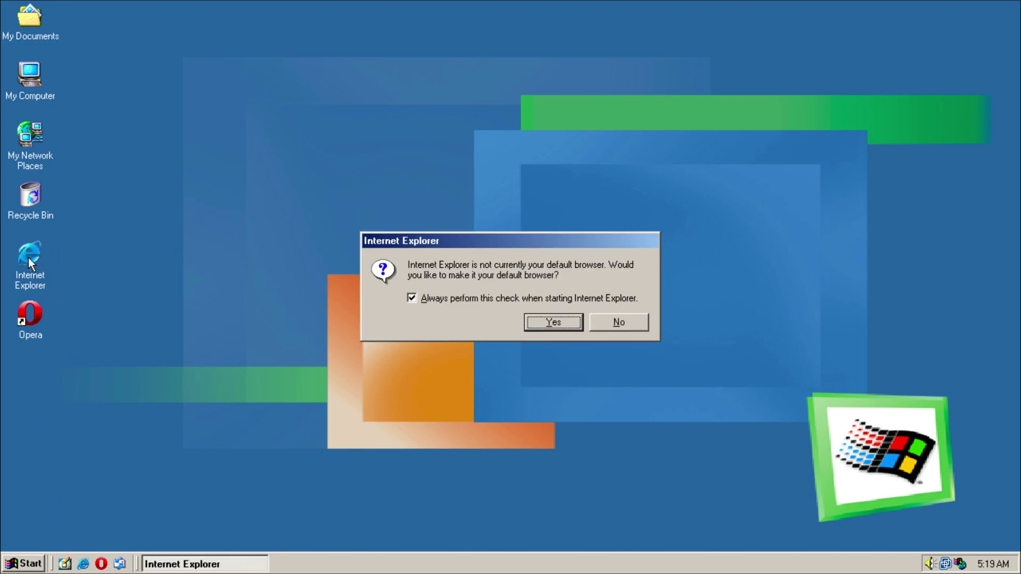
{"action": "left_click", "coordinate": [616, 319]}
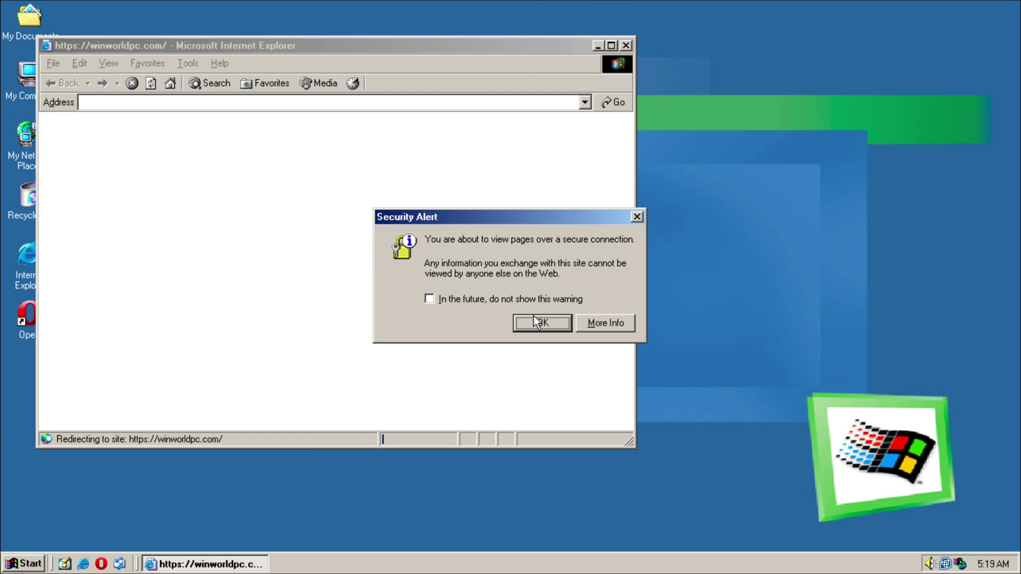
{"action": "left_click", "coordinate": [534, 321]}
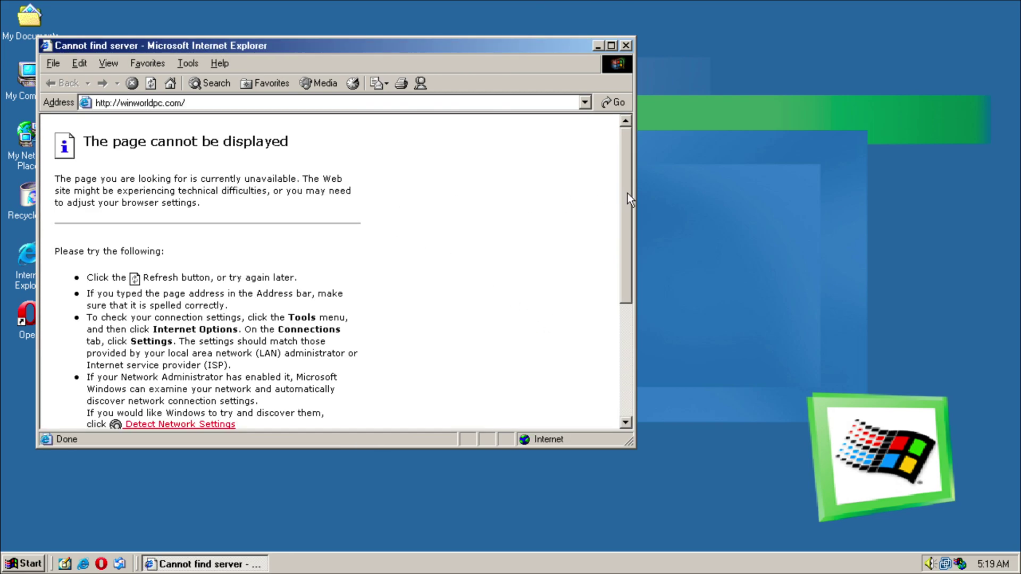
{"action": "left_click_drag", "start_coordinate": [628, 197], "coordinate": [623, 165]}
{"action": "left_click", "coordinate": [626, 45]}
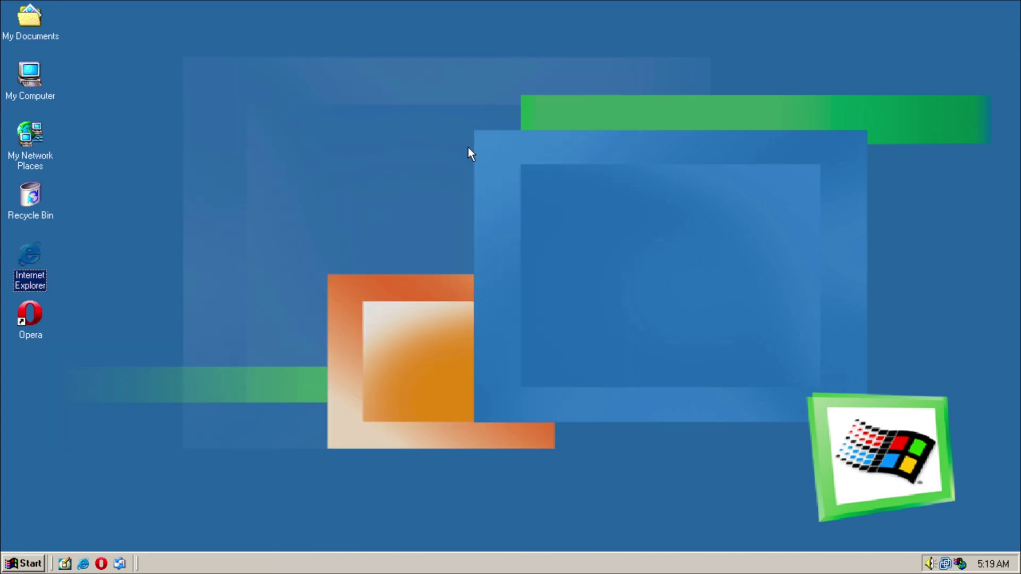
Launch Opera, move its window aside, and scroll the WinWorld welcome page to the footer.
{"action": "double_click", "coordinate": [35, 323]}
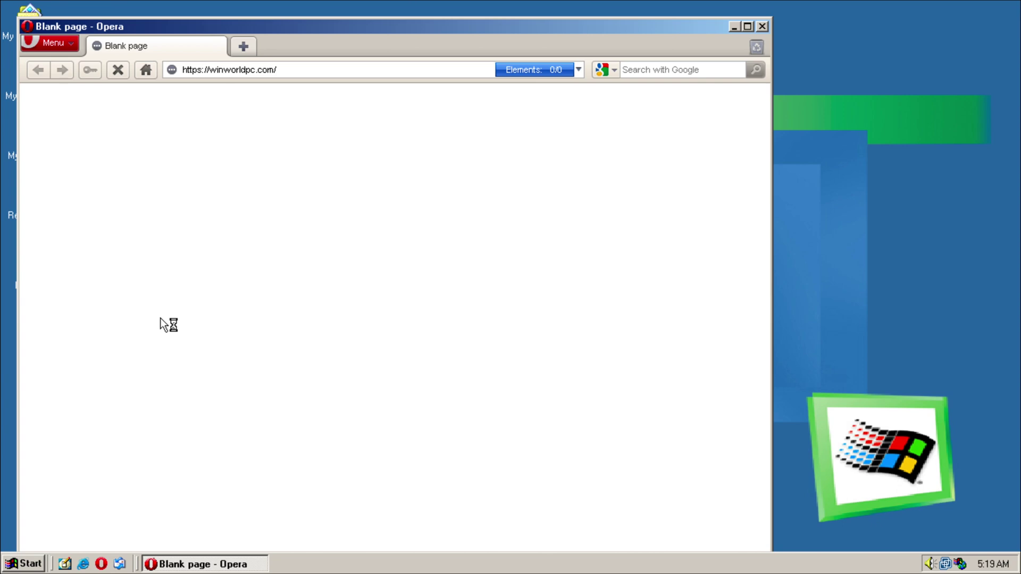
{"action": "left_click_drag", "start_coordinate": [375, 27], "coordinate": [445, 33]}
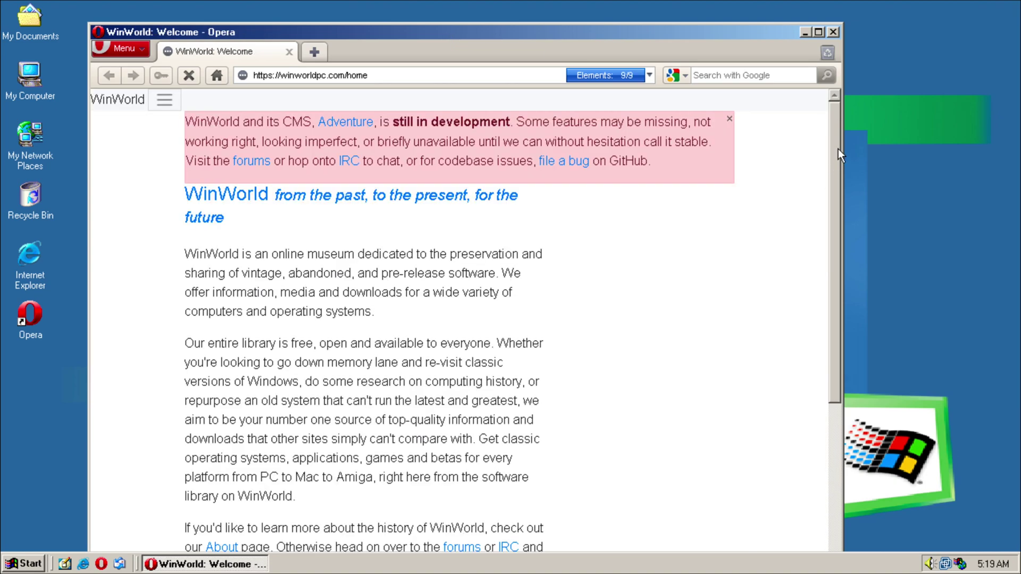
{"action": "left_click_drag", "start_coordinate": [838, 149], "coordinate": [766, 301]}
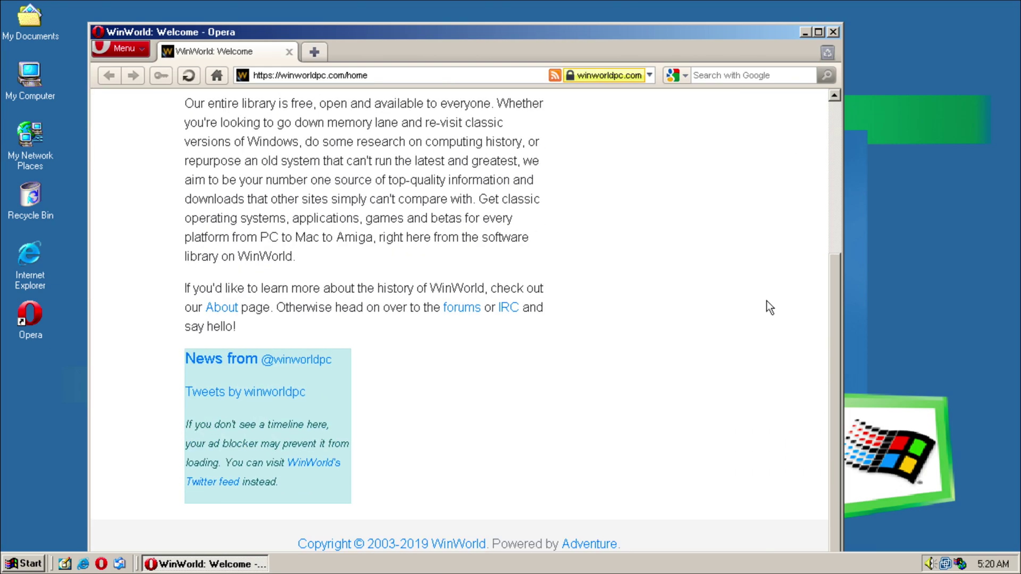
Close Opera, then launch the On-Screen Keyboard, dismiss its message, and close it.
{"action": "left_click", "coordinate": [834, 32]}
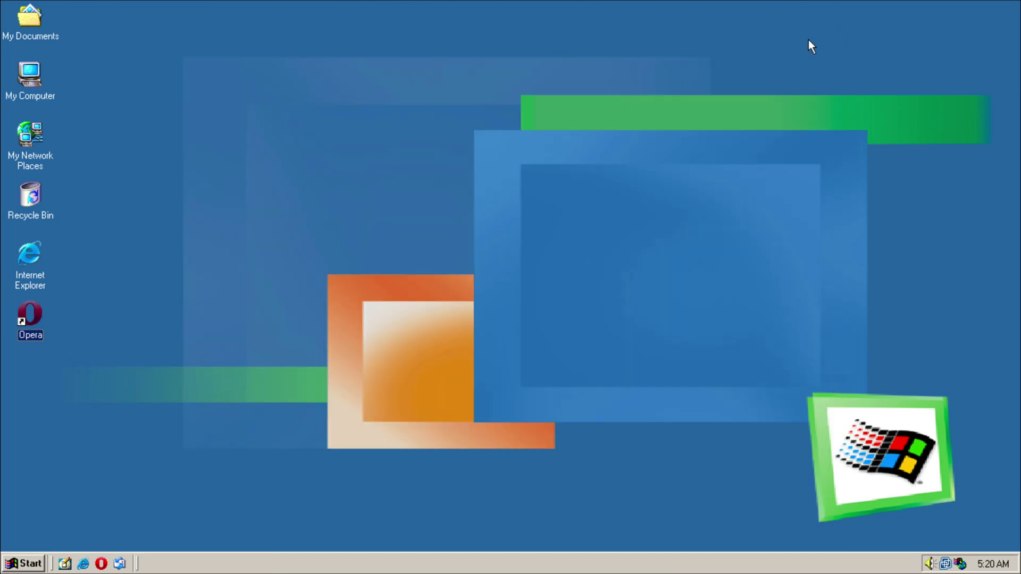
{"action": "left_click", "coordinate": [24, 563]}
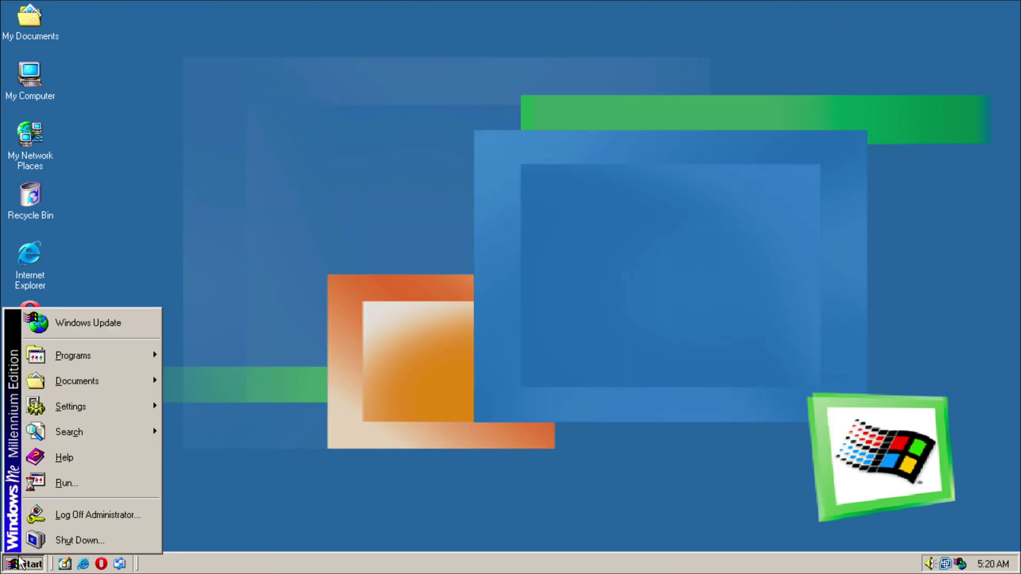
{"action": "mouse_move", "coordinate": [103, 356]}
{"action": "mouse_move", "coordinate": [217, 349]}
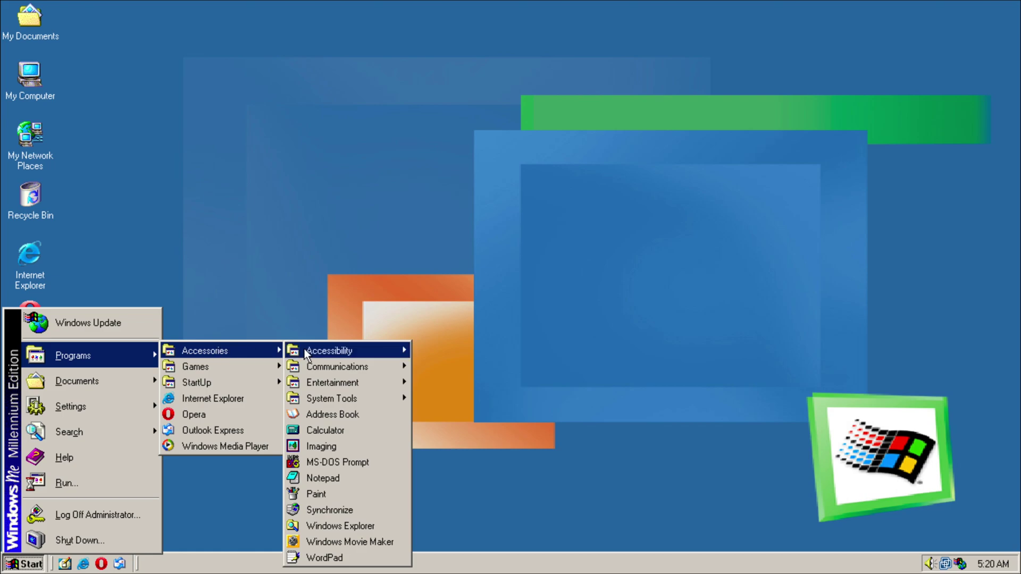
{"action": "mouse_move", "coordinate": [305, 350]}
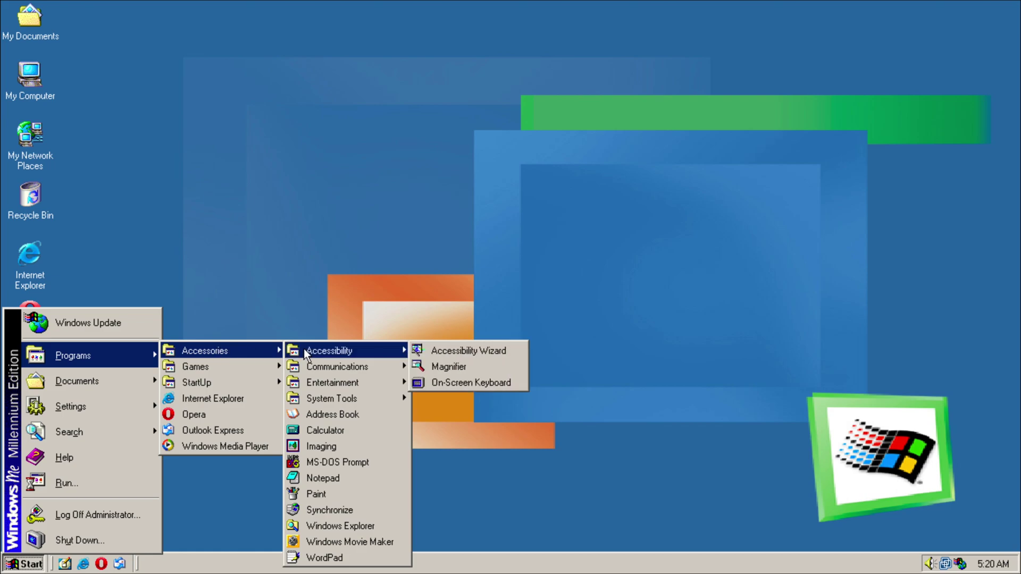
{"action": "left_click", "coordinate": [436, 378]}
{"action": "left_click", "coordinate": [608, 375]}
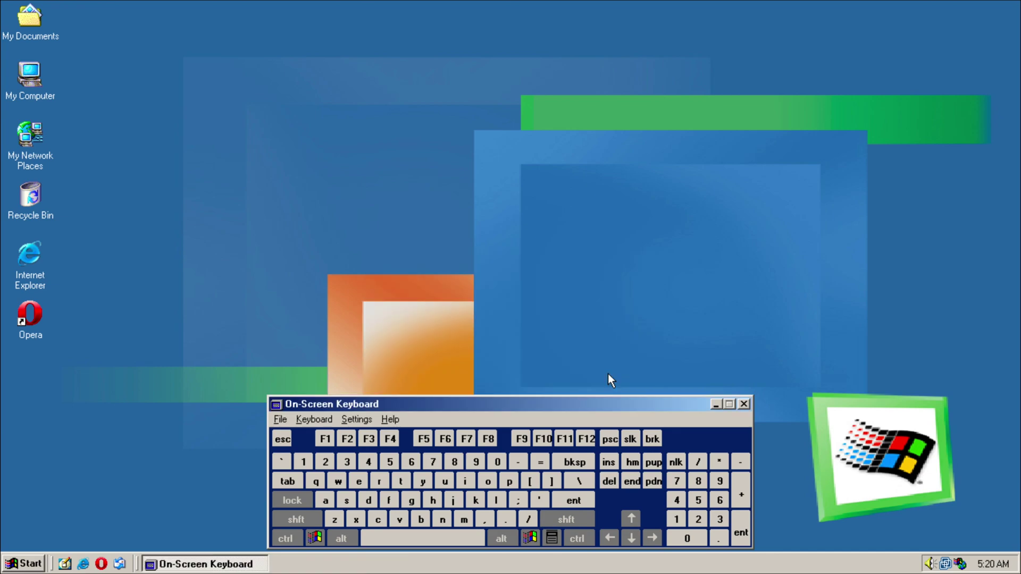
{"action": "left_click", "coordinate": [744, 403]}
Start Windows Media Player from Accessories > Entertainment.
{"action": "left_click", "coordinate": [24, 563]}
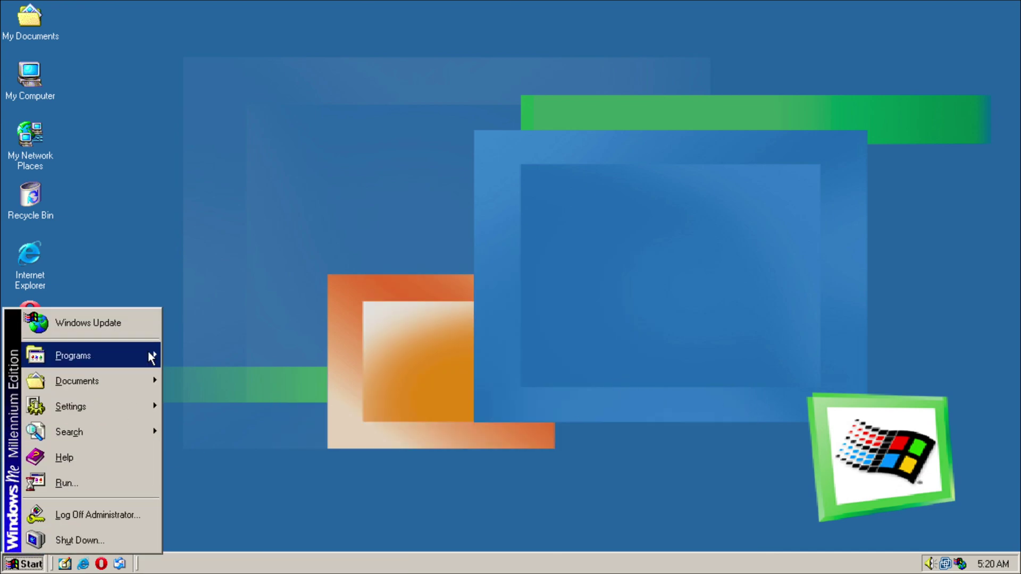
{"action": "mouse_move", "coordinate": [150, 355]}
{"action": "mouse_move", "coordinate": [326, 369]}
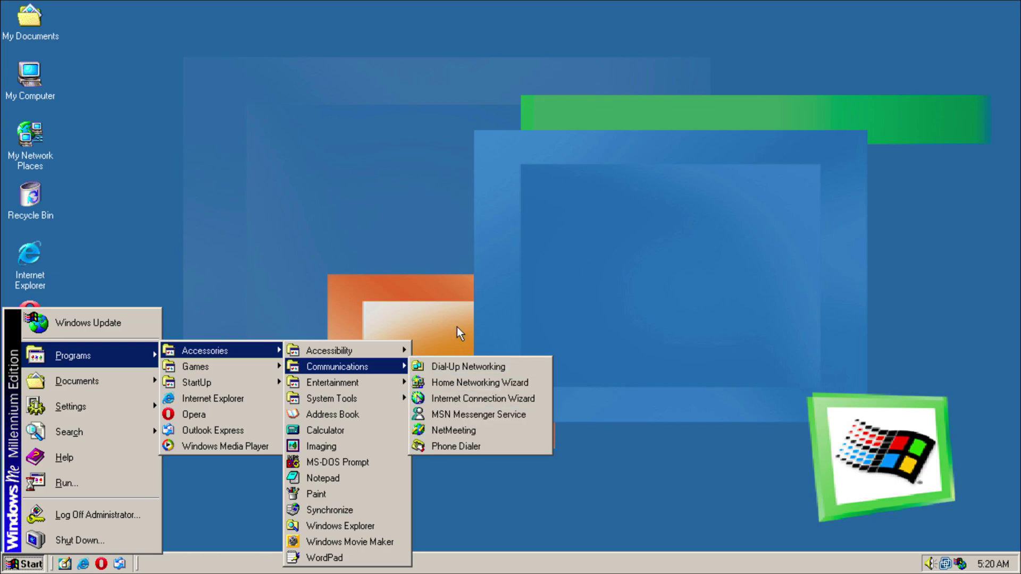
{"action": "mouse_move", "coordinate": [358, 383]}
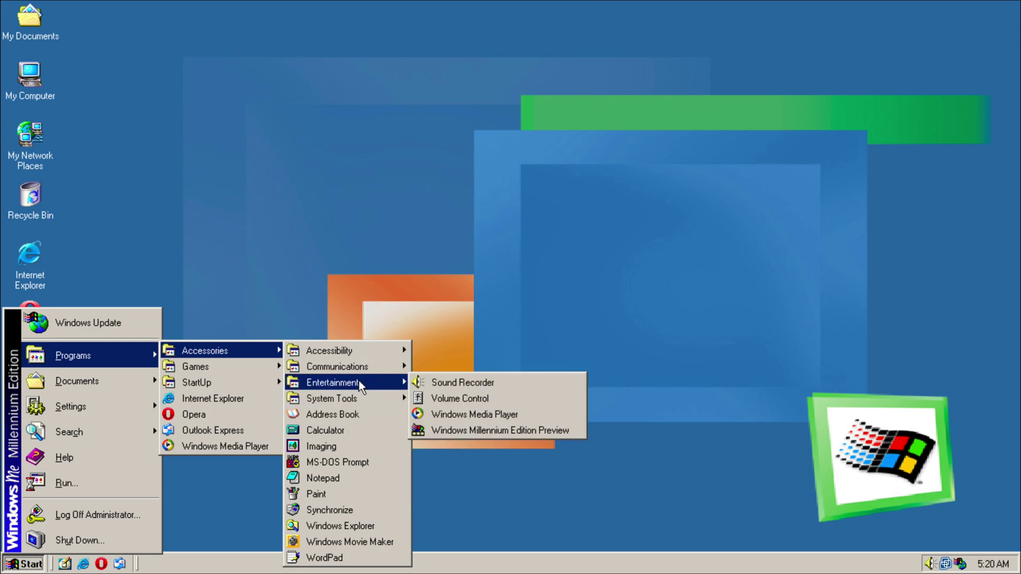
{"action": "left_click", "coordinate": [433, 411]}
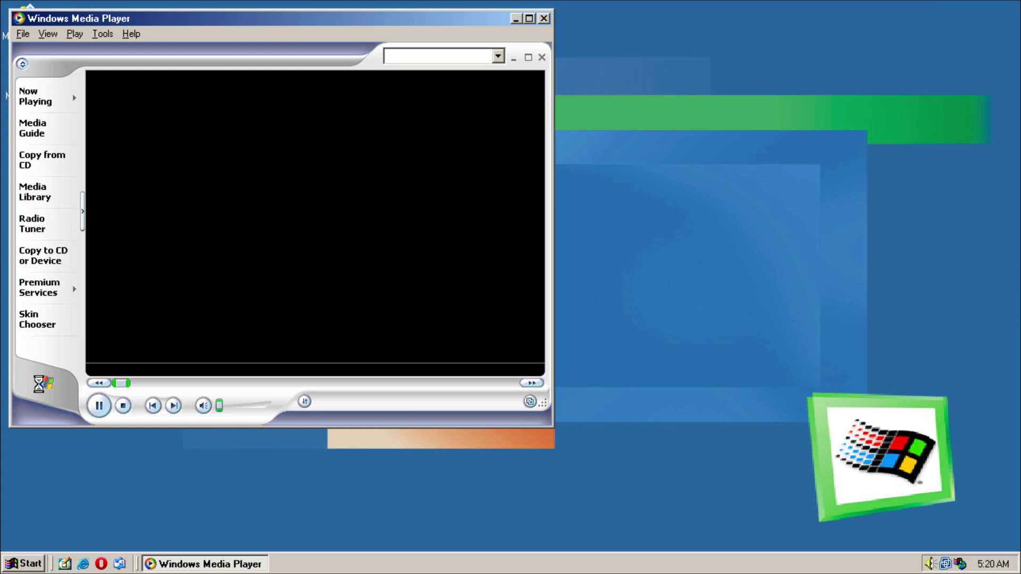
Open an MS-DOS Prompt and run ver to show Windows Millennium Version 4.90.3000.
{"action": "left_click", "coordinate": [28, 559]}
{"action": "mouse_move", "coordinate": [111, 353]}
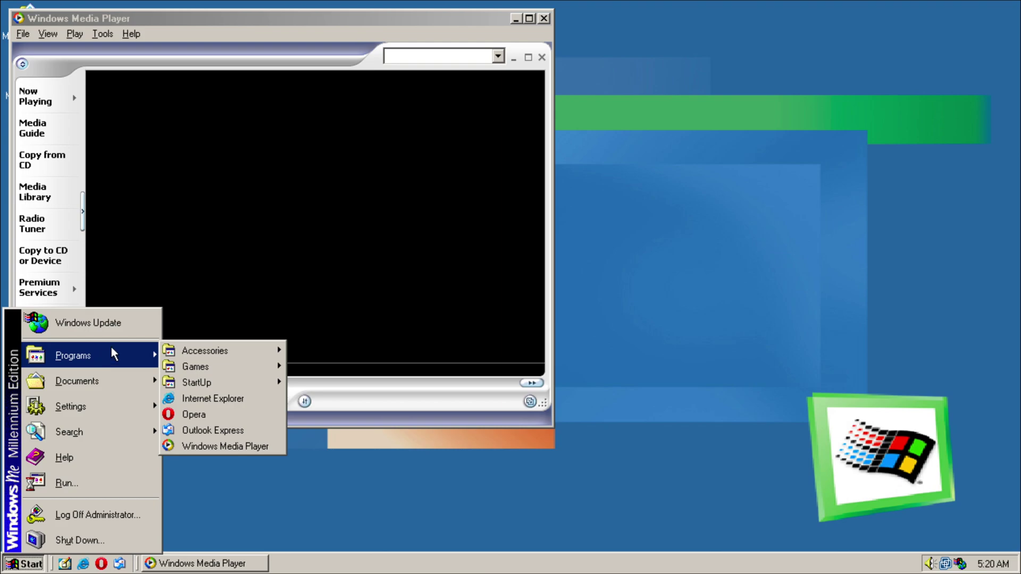
{"action": "mouse_move", "coordinate": [194, 353]}
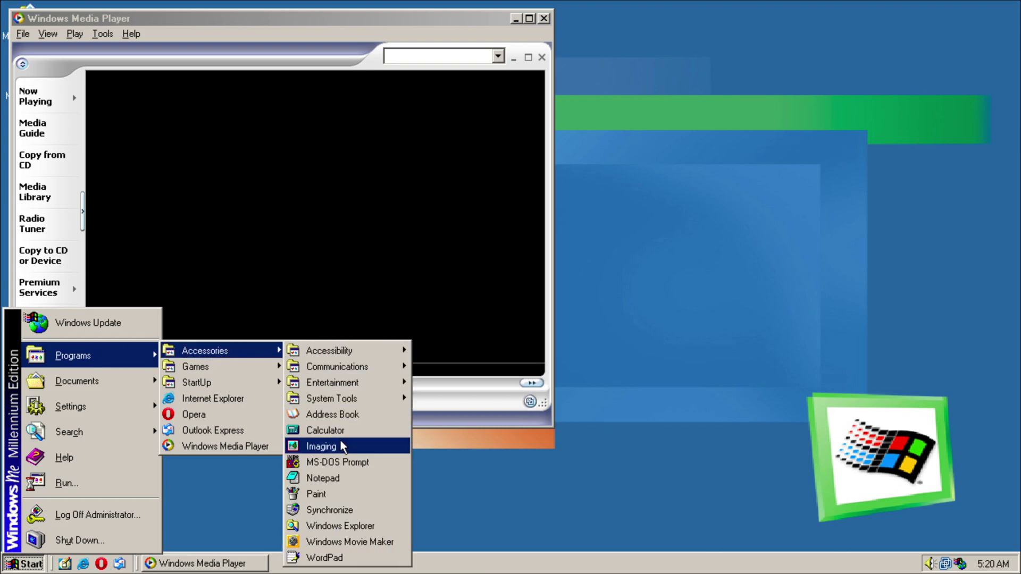
{"action": "left_click", "coordinate": [319, 463]}
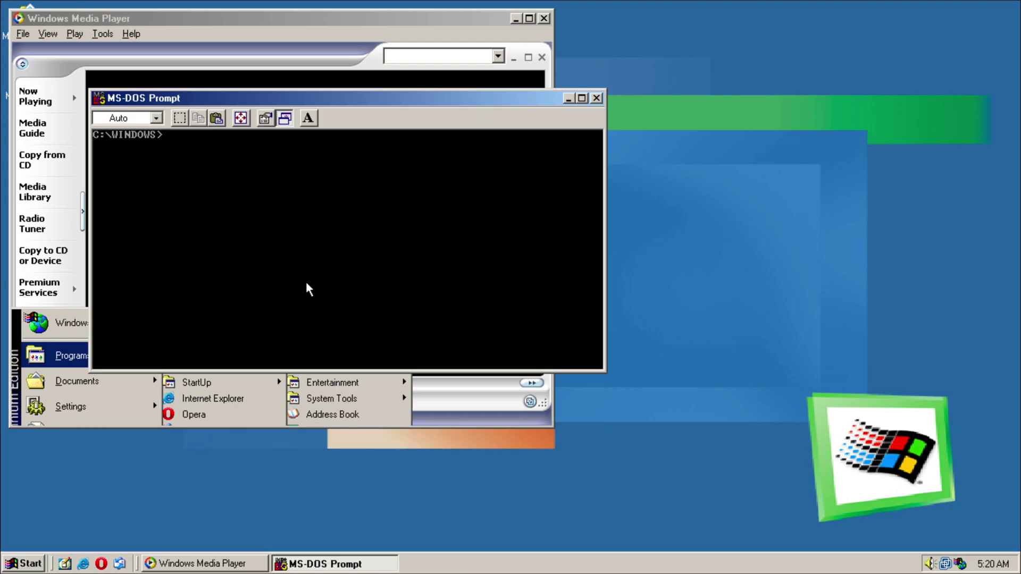
{"action": "type", "text": "ver"}
{"action": "key", "text": "Return"}
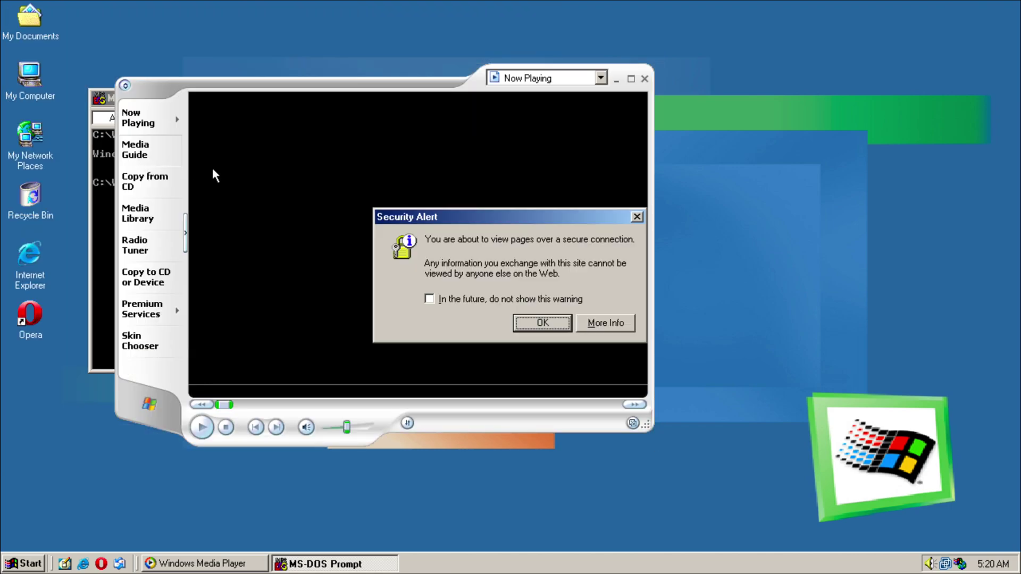
Dismiss Media Player's security warning, switch to Now Playing, and close Media Player.
{"action": "left_click", "coordinate": [540, 319]}
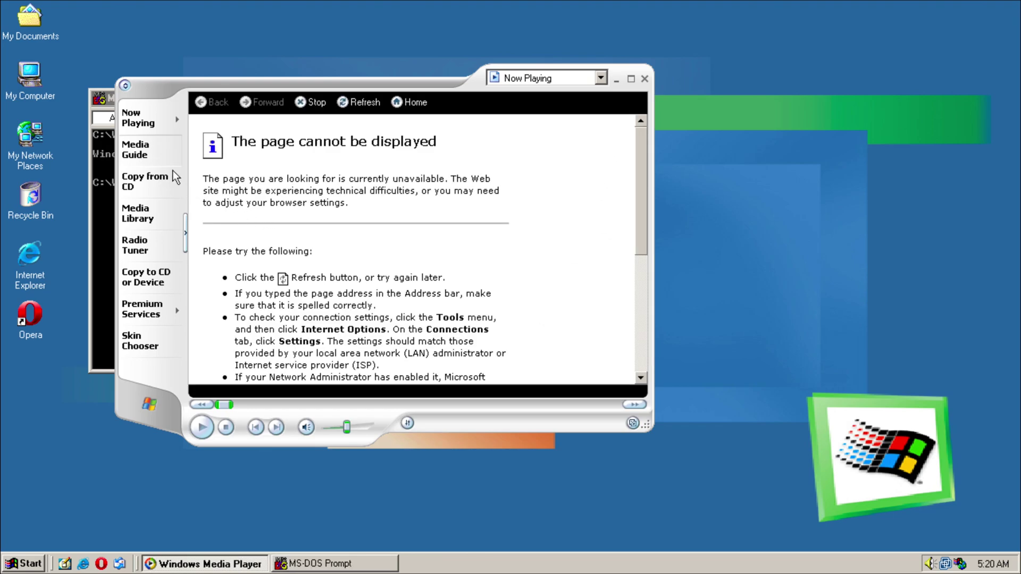
{"action": "left_click", "coordinate": [152, 122]}
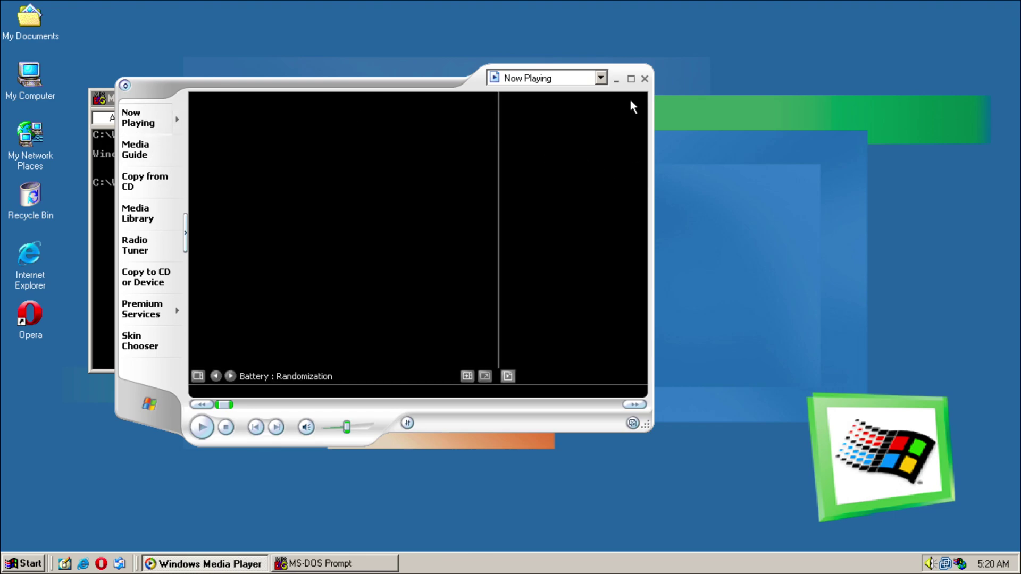
{"action": "left_click", "coordinate": [644, 79]}
{"action": "left_click", "coordinate": [24, 563]}
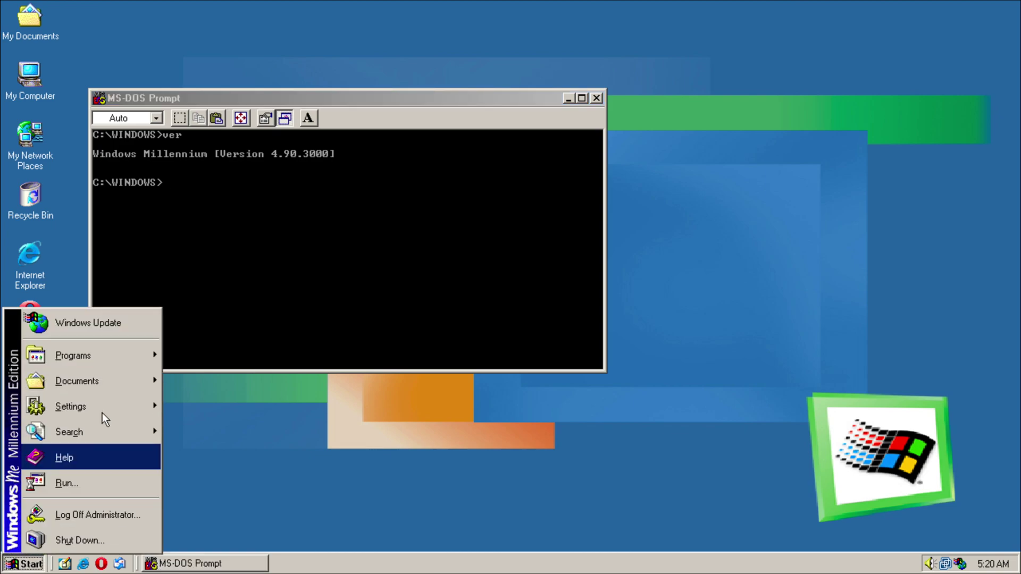
Launch Paint and scribble black freehand brush strokes across the canvas.
{"action": "mouse_move", "coordinate": [118, 353]}
{"action": "mouse_move", "coordinate": [247, 348]}
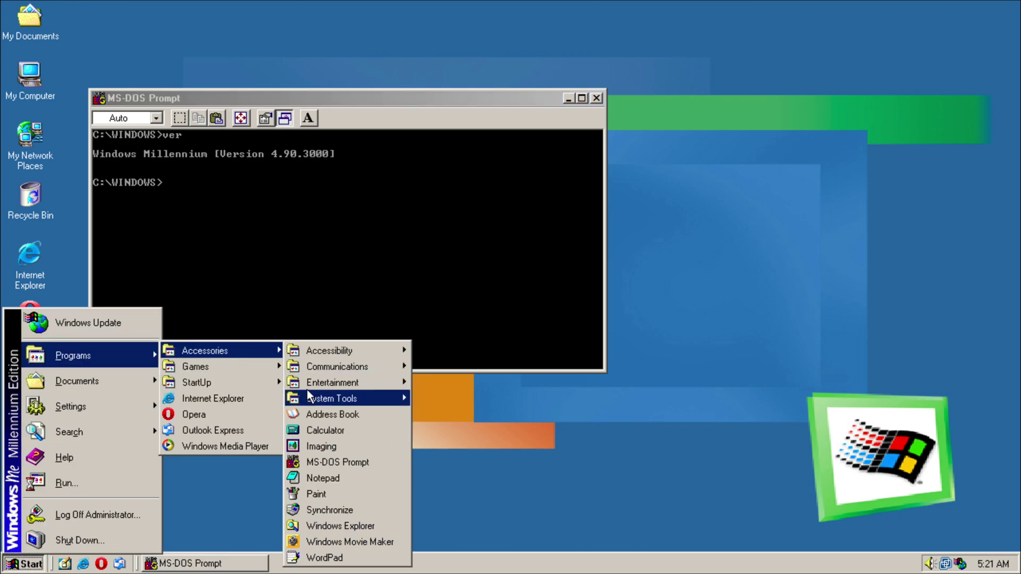
{"action": "left_click", "coordinate": [319, 494]}
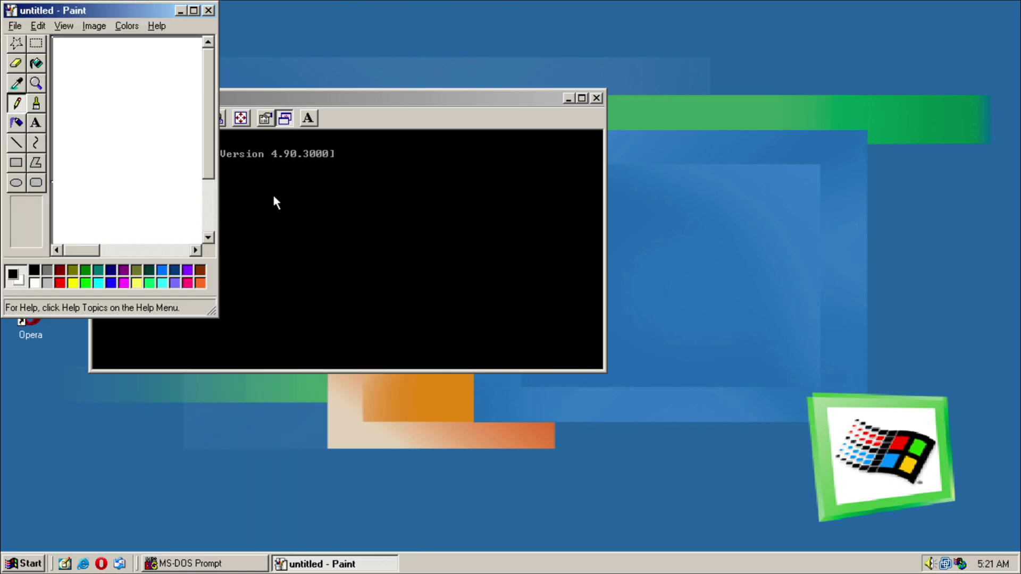
{"action": "left_click", "coordinate": [37, 103]}
{"action": "mouse_move", "coordinate": [94, 91]}
{"action": "left_mouse_down"}
{"action": "mouse_move", "coordinate": [182, 41]}
{"action": "mouse_move", "coordinate": [202, 98]}
{"action": "mouse_move", "coordinate": [201, 208]}
{"action": "left_mouse_up"}
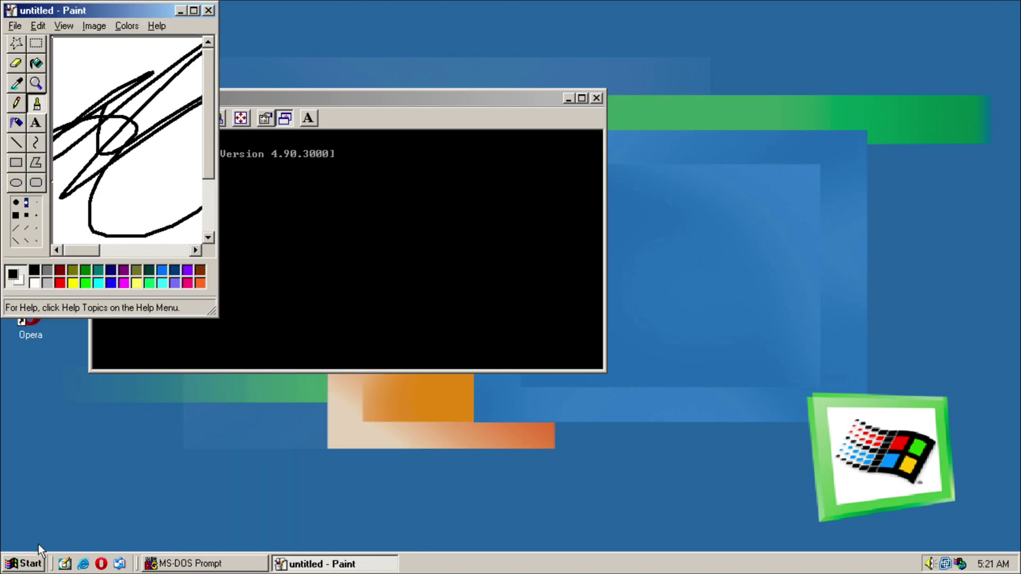
Navigate the Start menu through Programs and Accessories toward Windows Movie Maker.
{"action": "left_click", "coordinate": [24, 563]}
{"action": "mouse_move", "coordinate": [80, 355]}
{"action": "mouse_move", "coordinate": [228, 365]}
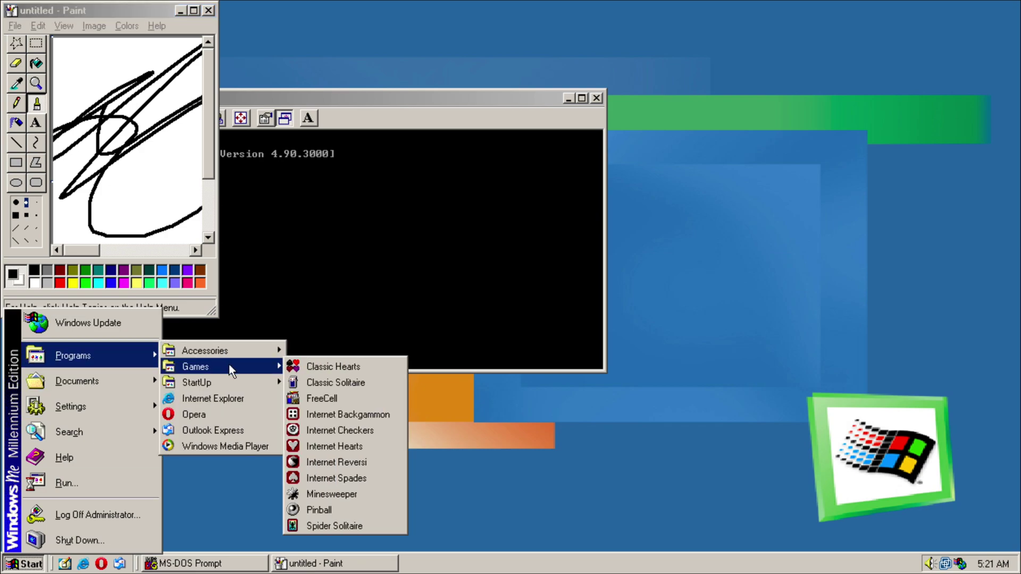
{"action": "mouse_move", "coordinate": [253, 353]}
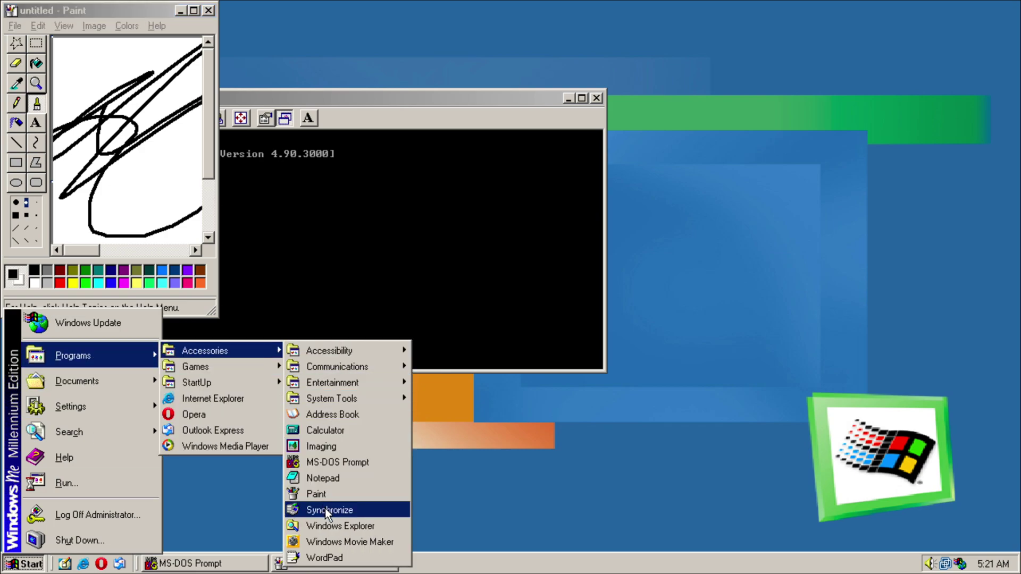
Launch Windows Movie Maker, pause and resume its welcome tour, then close the tour.
{"action": "left_click", "coordinate": [330, 541]}
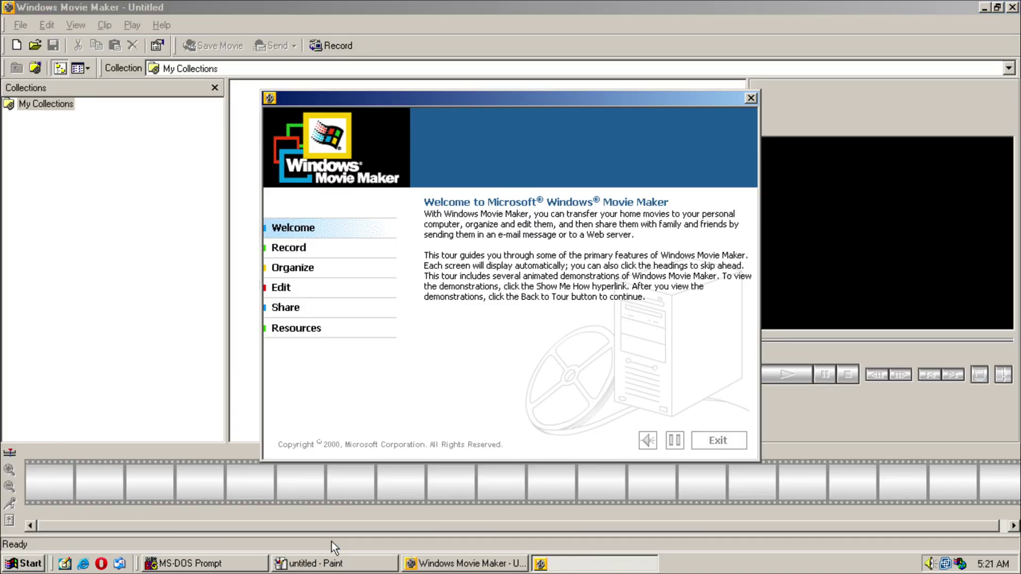
{"action": "left_click", "coordinate": [673, 441]}
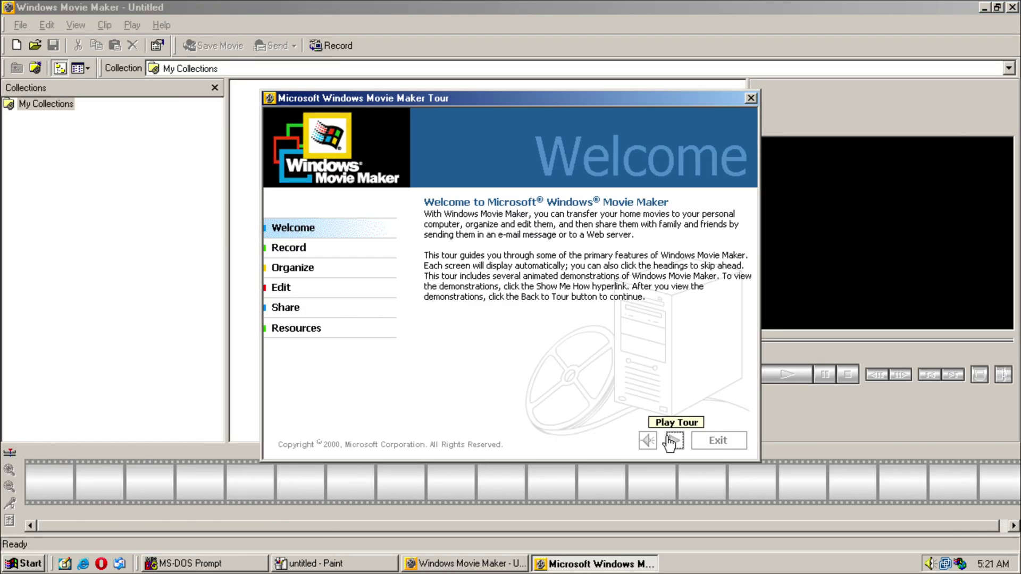
{"action": "left_click", "coordinate": [293, 250]}
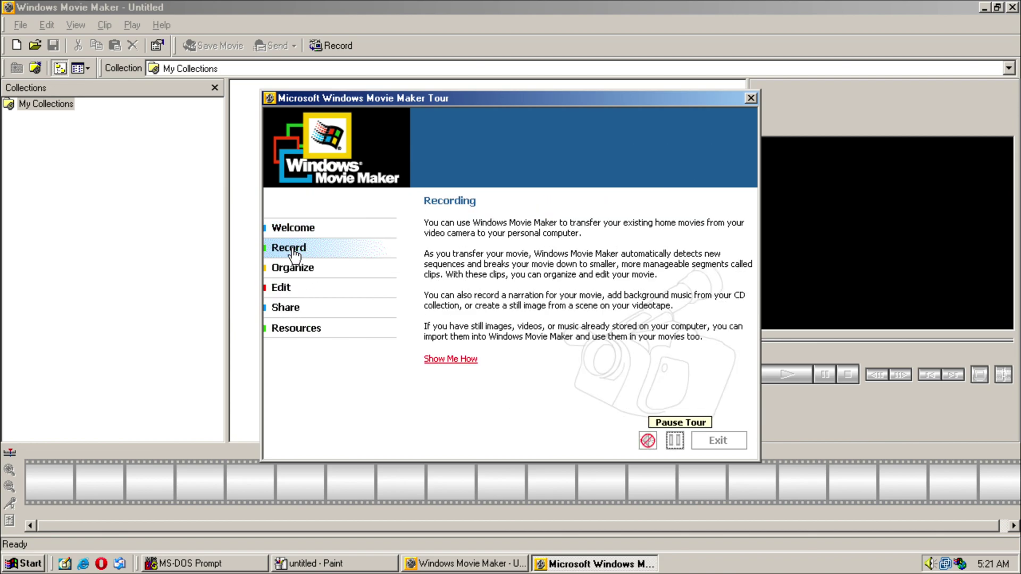
{"action": "left_click", "coordinate": [750, 98]}
Create a new empty project, then look through the View, Clip, Edit and timeline menus.
{"action": "left_click", "coordinate": [21, 25]}
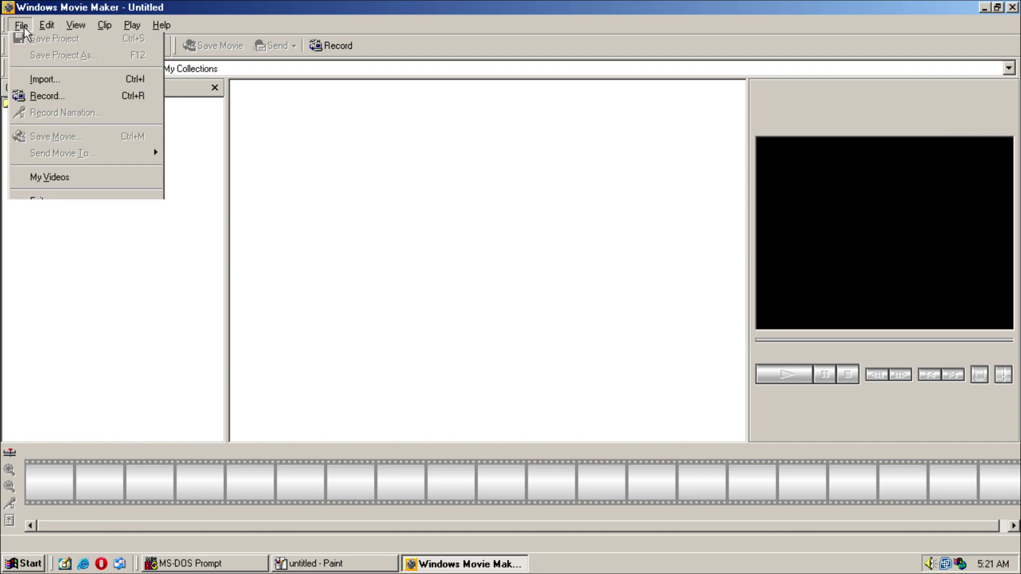
{"action": "mouse_move", "coordinate": [32, 43]}
{"action": "left_click", "coordinate": [181, 42]}
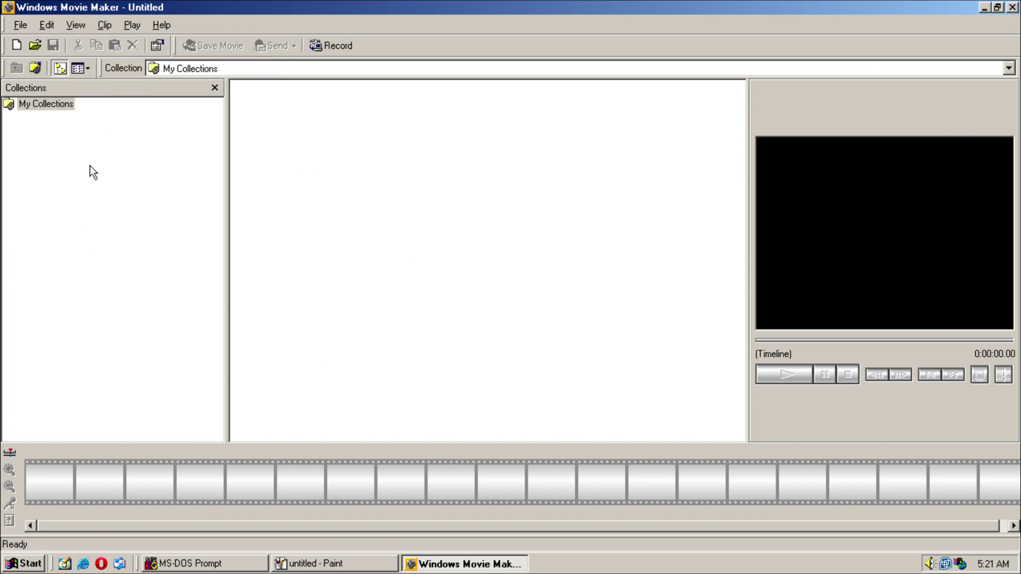
{"action": "left_click", "coordinate": [90, 25]}
{"action": "left_click", "coordinate": [94, 22]}
{"action": "left_click", "coordinate": [102, 21]}
{"action": "left_click", "coordinate": [55, 21]}
{"action": "right_click", "coordinate": [69, 467]}
{"action": "left_click", "coordinate": [49, 482]}
Browse the File, Edit and View menus, check Help > About, and close Movie Maker.
{"action": "left_click", "coordinate": [24, 25]}
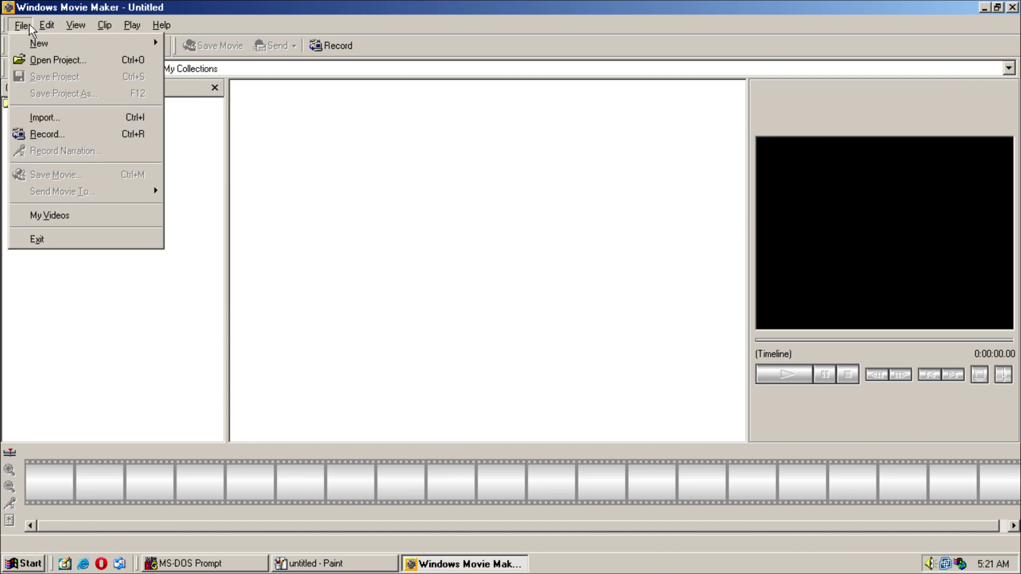
{"action": "left_click", "coordinate": [21, 21]}
{"action": "left_click", "coordinate": [38, 21]}
{"action": "mouse_move", "coordinate": [82, 21]}
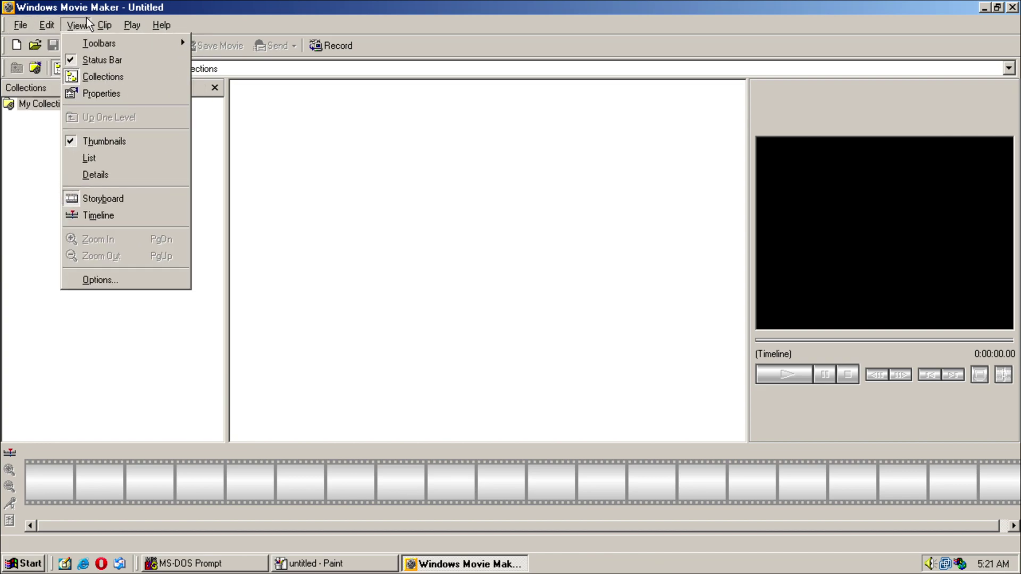
{"action": "mouse_move", "coordinate": [117, 27]}
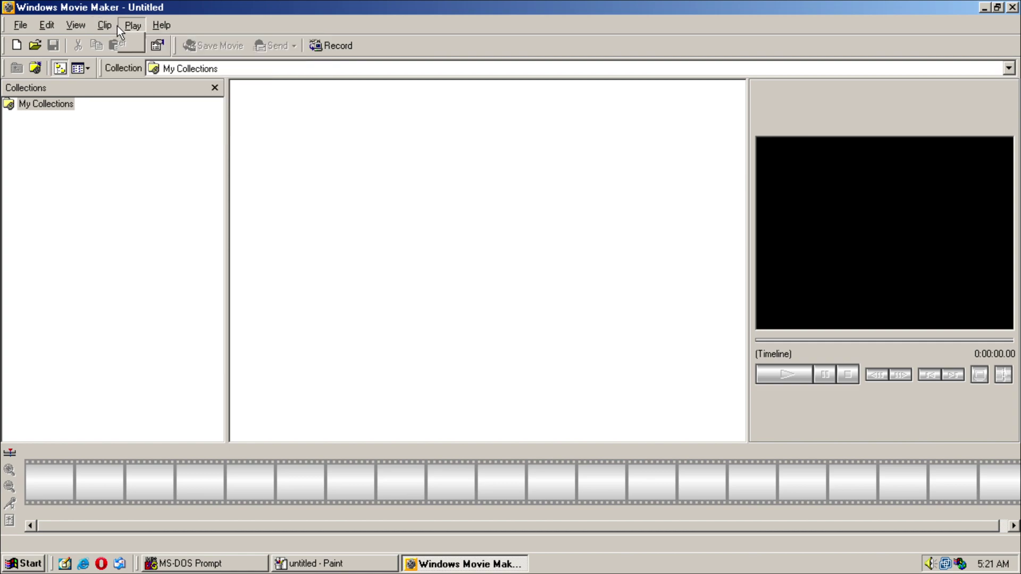
{"action": "mouse_move", "coordinate": [161, 23]}
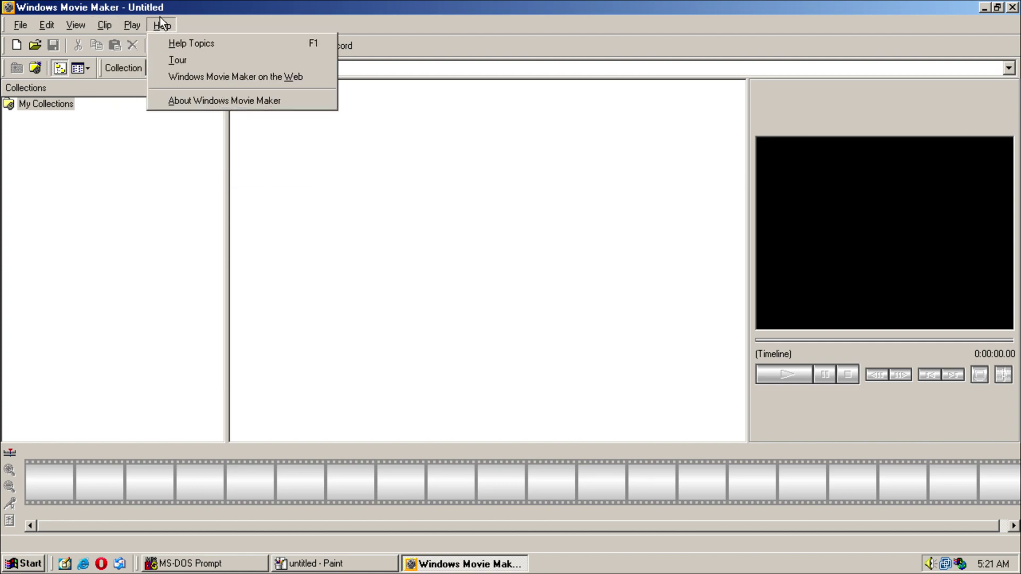
{"action": "left_click", "coordinate": [215, 101]}
{"action": "key", "text": "Return"}
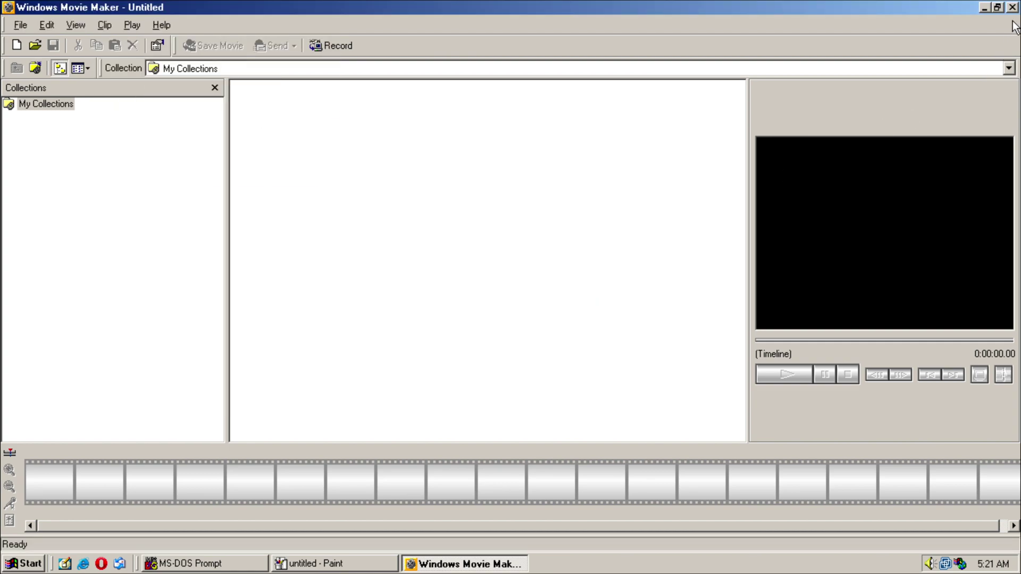
{"action": "left_click", "coordinate": [1013, 8]}
Launch Spider Solitaire from Games, start an Easy game, and close its window.
{"action": "left_click", "coordinate": [41, 564]}
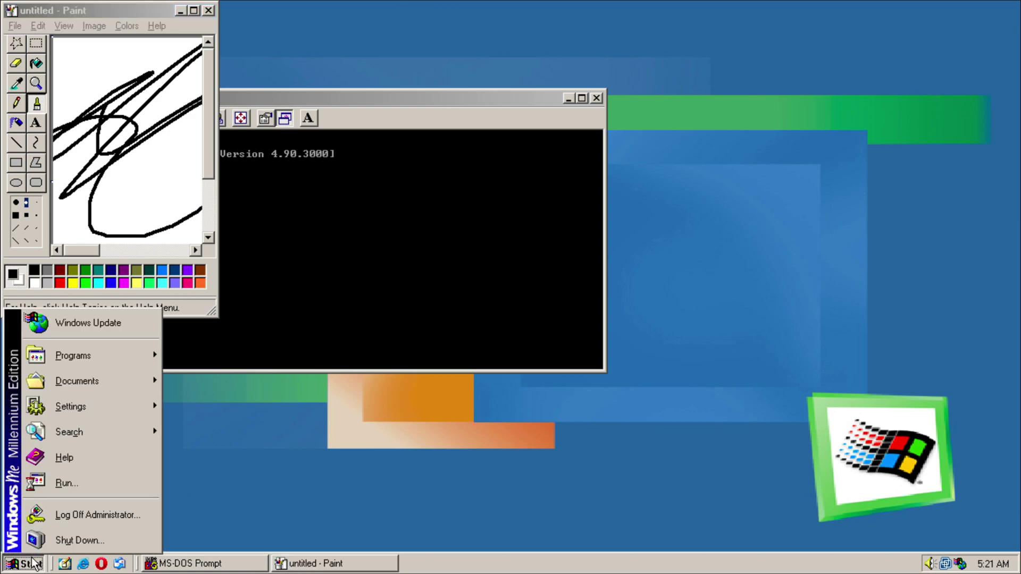
{"action": "mouse_move", "coordinate": [80, 355]}
{"action": "mouse_move", "coordinate": [225, 349]}
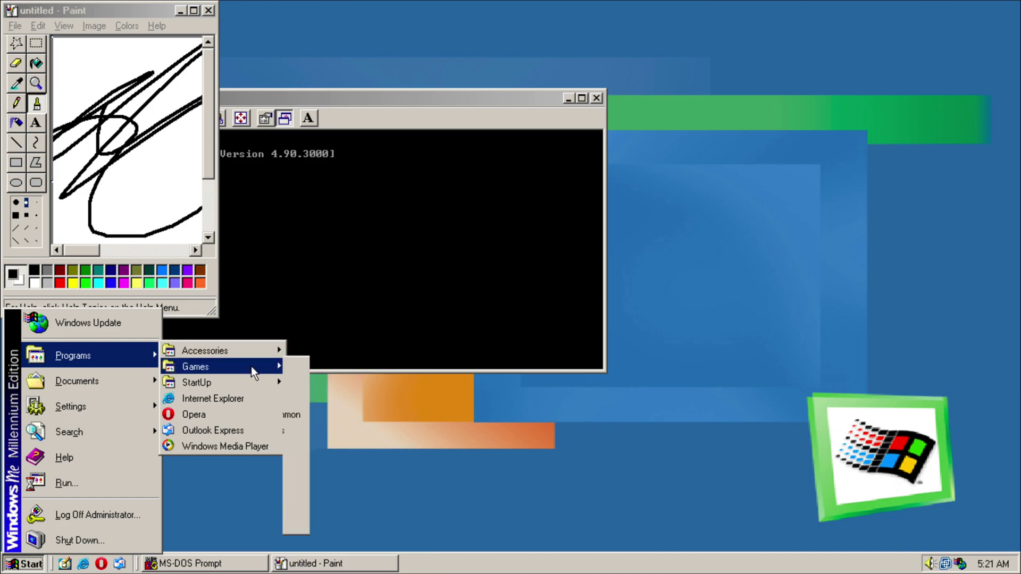
{"action": "mouse_move", "coordinate": [251, 366]}
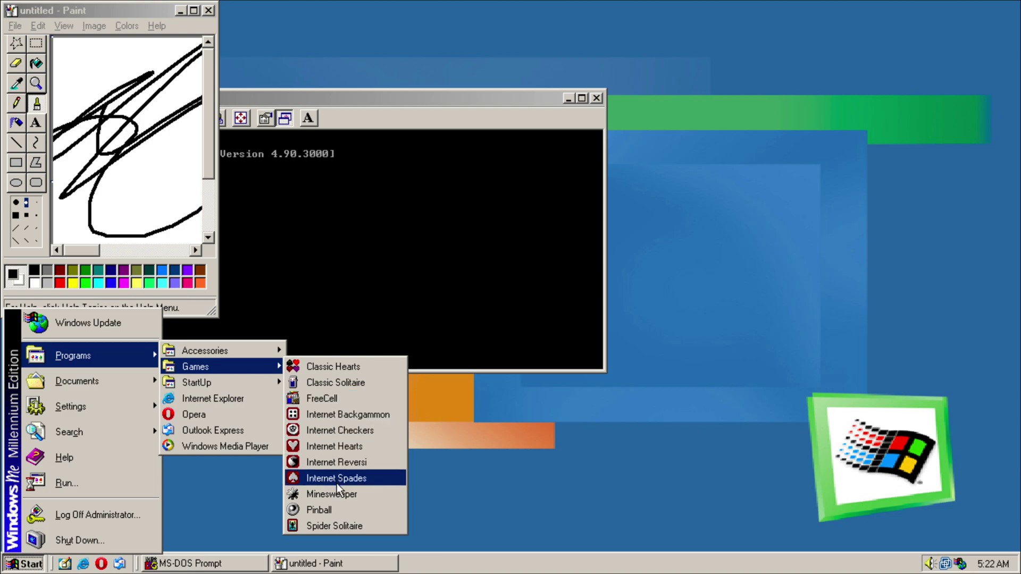
{"action": "left_click", "coordinate": [331, 526]}
{"action": "left_click", "coordinate": [463, 332]}
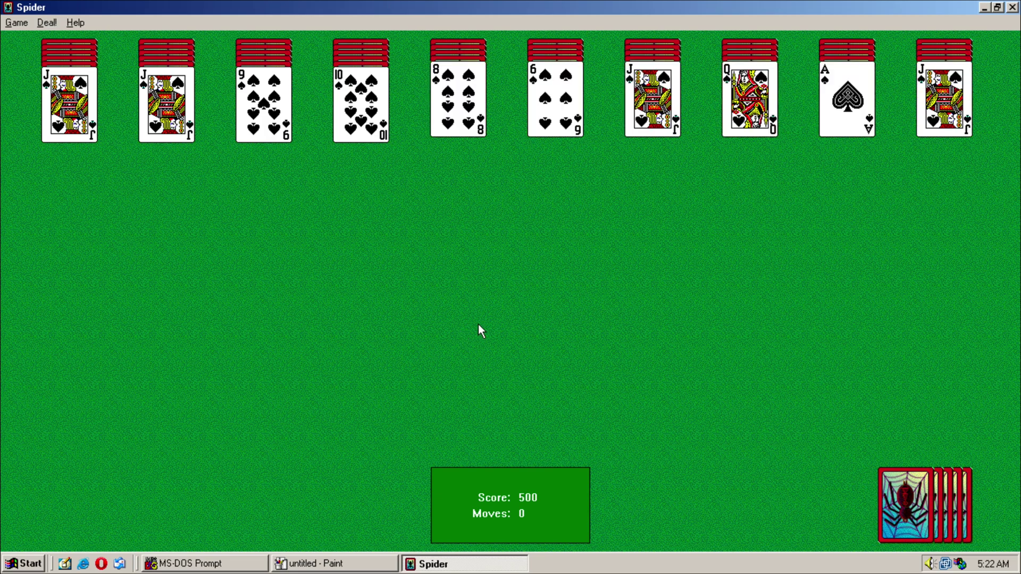
{"action": "left_click", "coordinate": [1013, 8]}
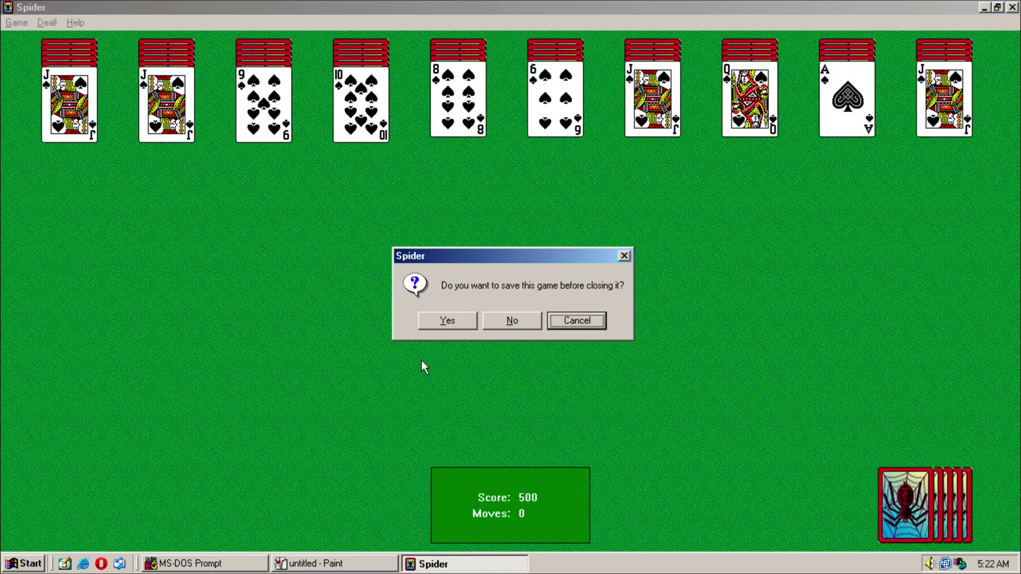
Quit Spider without saving, launch Outlook Express, and cancel out of the Internet Connection Wizard.
{"action": "left_click", "coordinate": [493, 321]}
{"action": "left_click", "coordinate": [23, 563]}
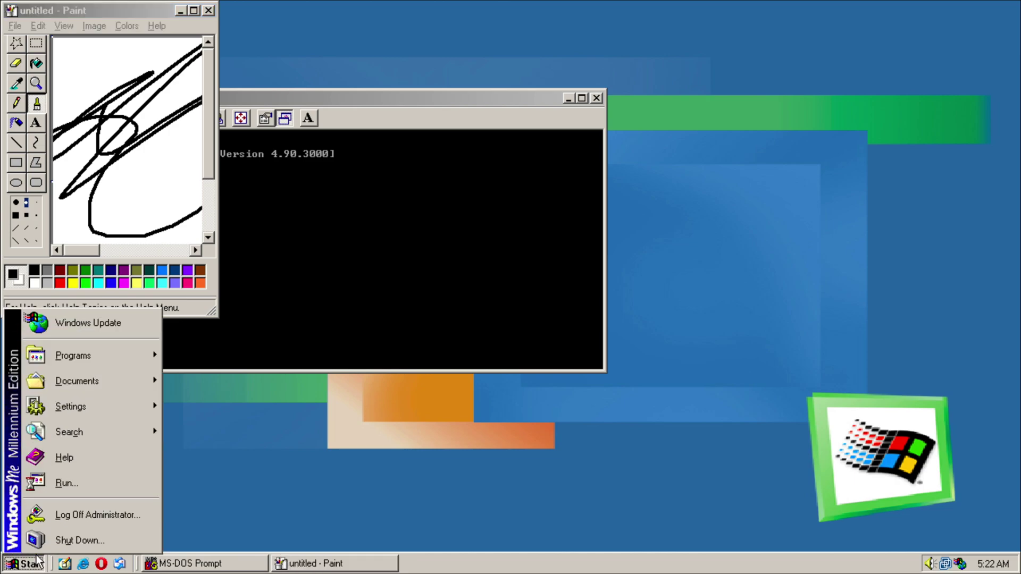
{"action": "mouse_move", "coordinate": [117, 359]}
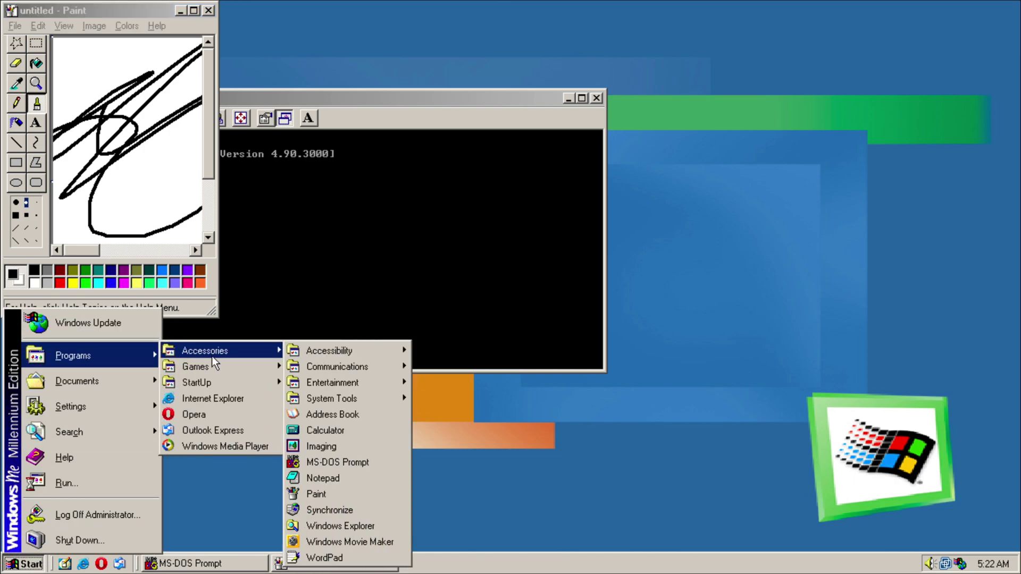
{"action": "left_click", "coordinate": [208, 429]}
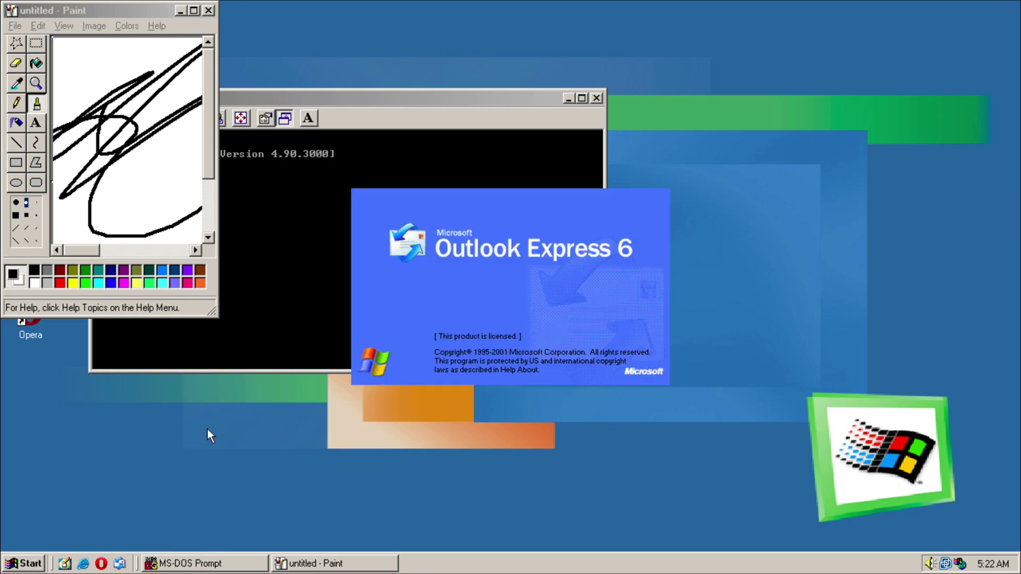
{"action": "left_click", "coordinate": [482, 400]}
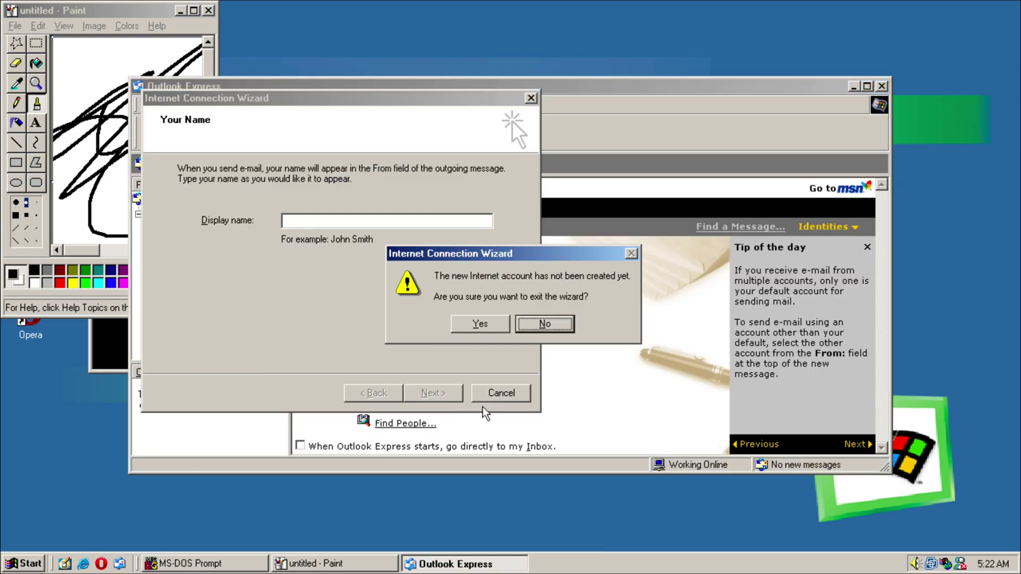
{"action": "left_click", "coordinate": [506, 322]}
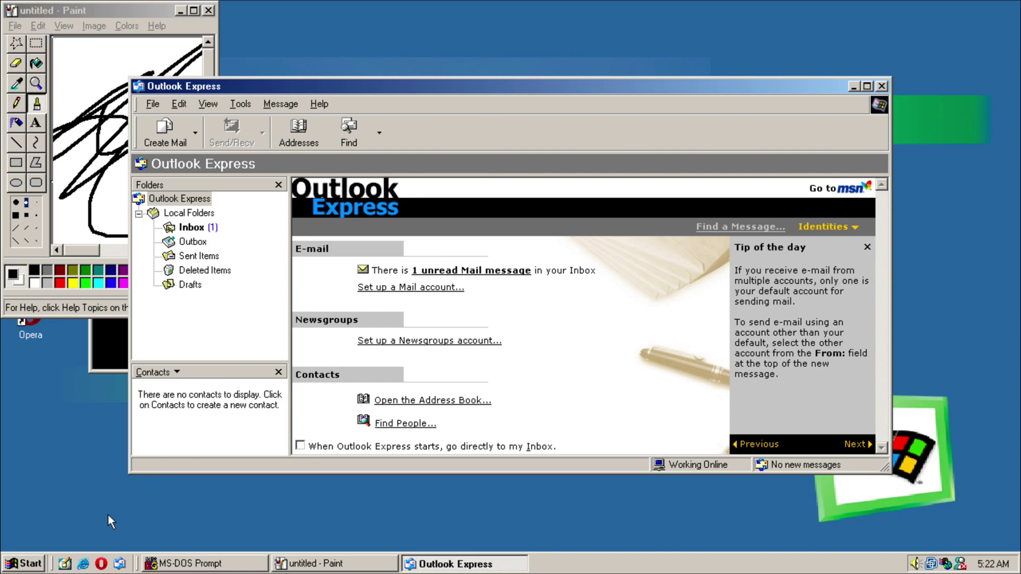
{"action": "left_click", "coordinate": [17, 565]}
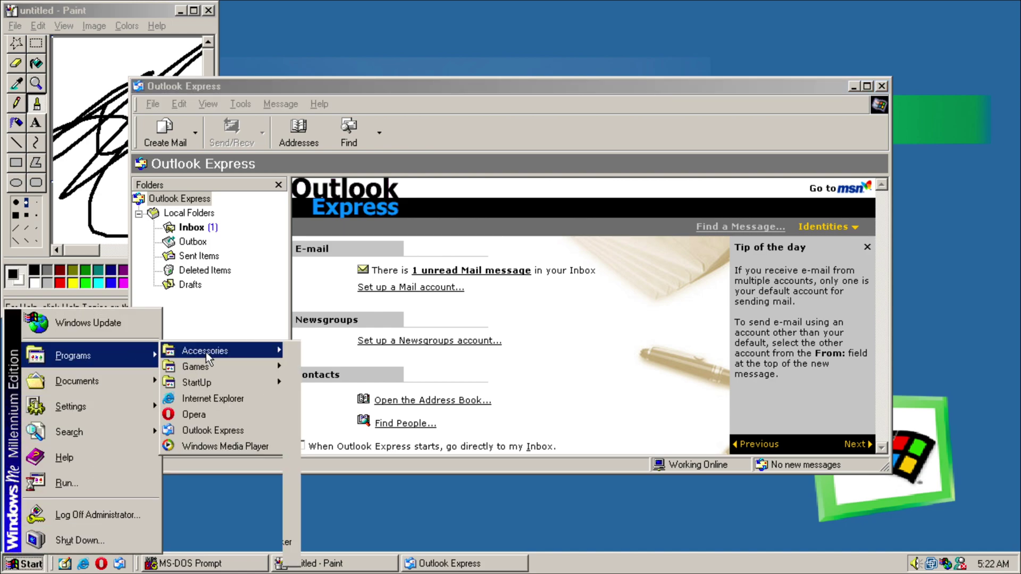
Start the Windows Millennium Edition Preview video and bring its window to the front.
{"action": "mouse_move", "coordinate": [206, 352]}
{"action": "mouse_move", "coordinate": [99, 404]}
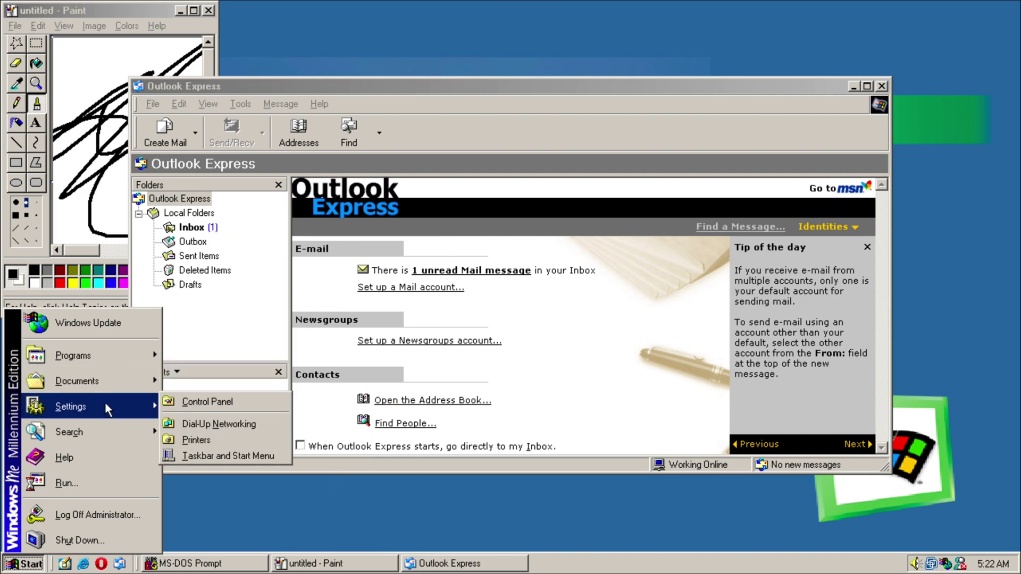
{"action": "mouse_move", "coordinate": [126, 347]}
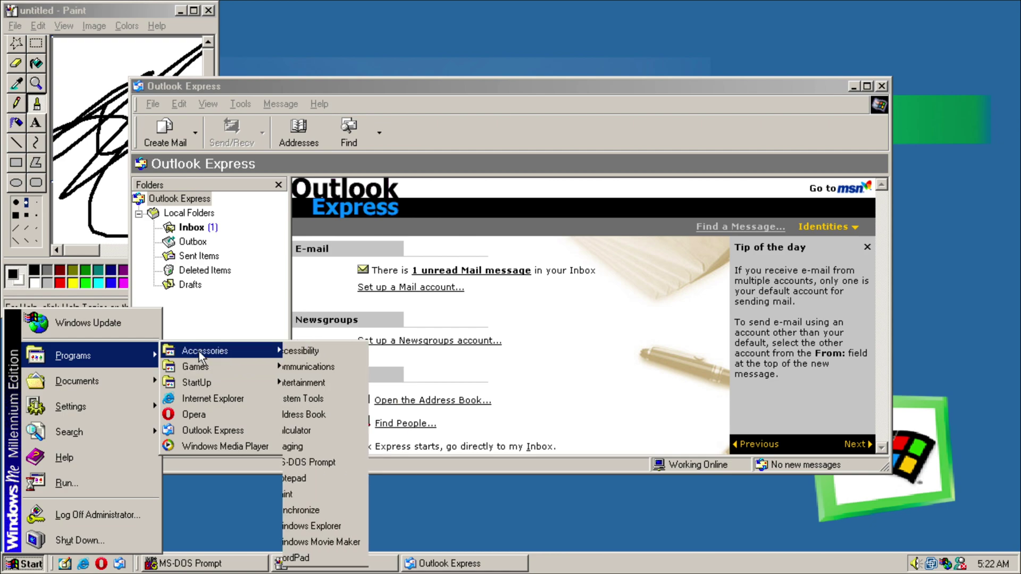
{"action": "mouse_move", "coordinate": [326, 384]}
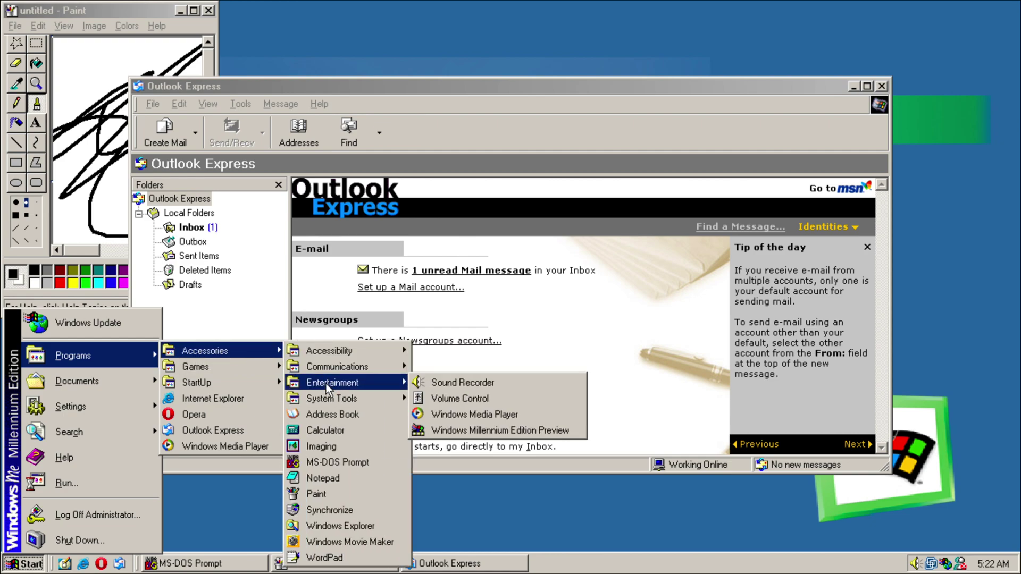
{"action": "left_click", "coordinate": [460, 432]}
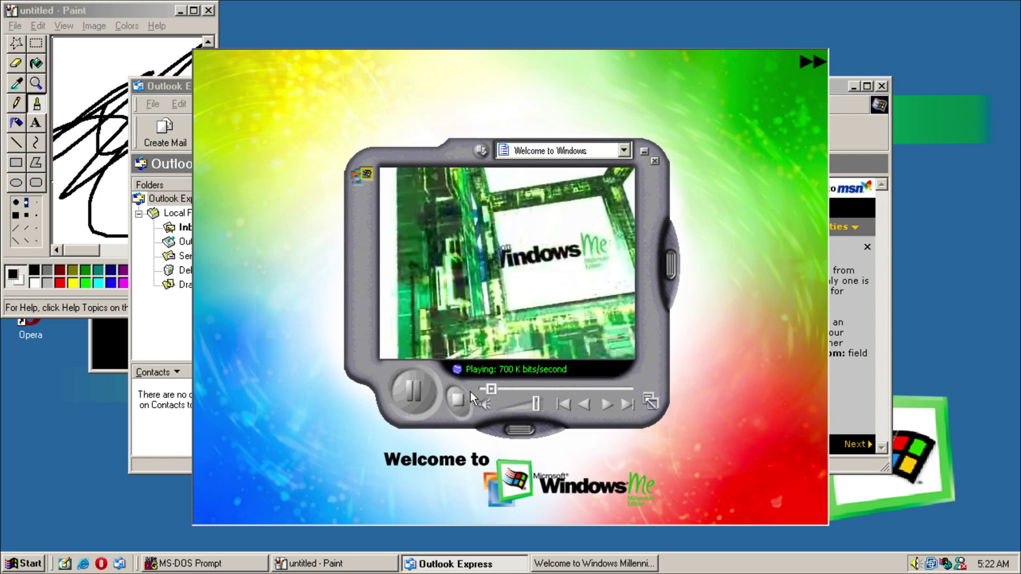
{"action": "left_click", "coordinate": [563, 564]}
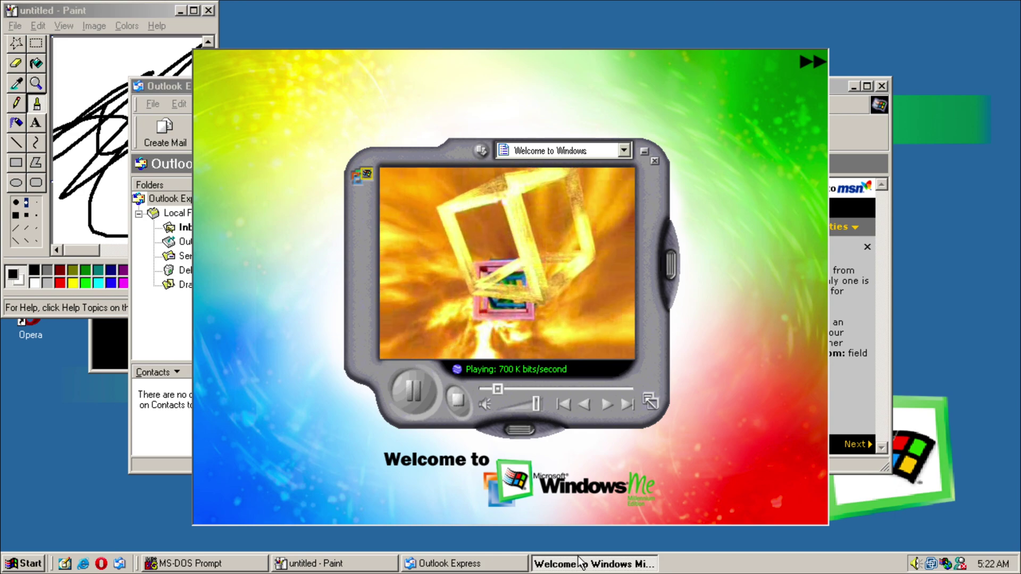
End the Welcome to Windows Millennium Edition task from the Ctrl+Alt+Del Close Program list.
{"action": "key", "text": "ctrl+alt+Delete"}
{"action": "left_click", "coordinate": [480, 240]}
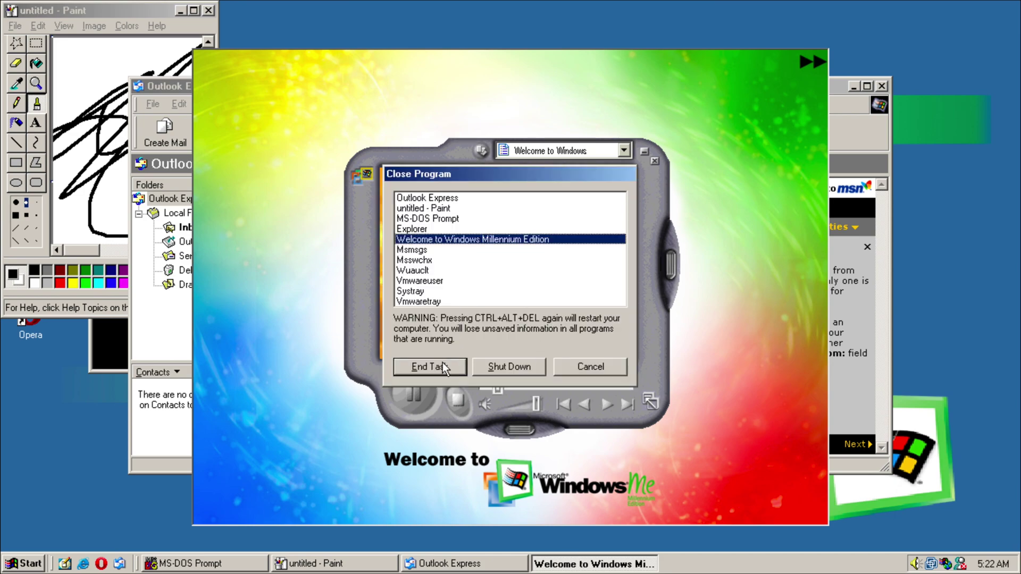
{"action": "left_click", "coordinate": [428, 367]}
Close Outlook Express and the MS-DOS Prompt, and minimize Paint.
{"action": "left_click", "coordinate": [882, 86]}
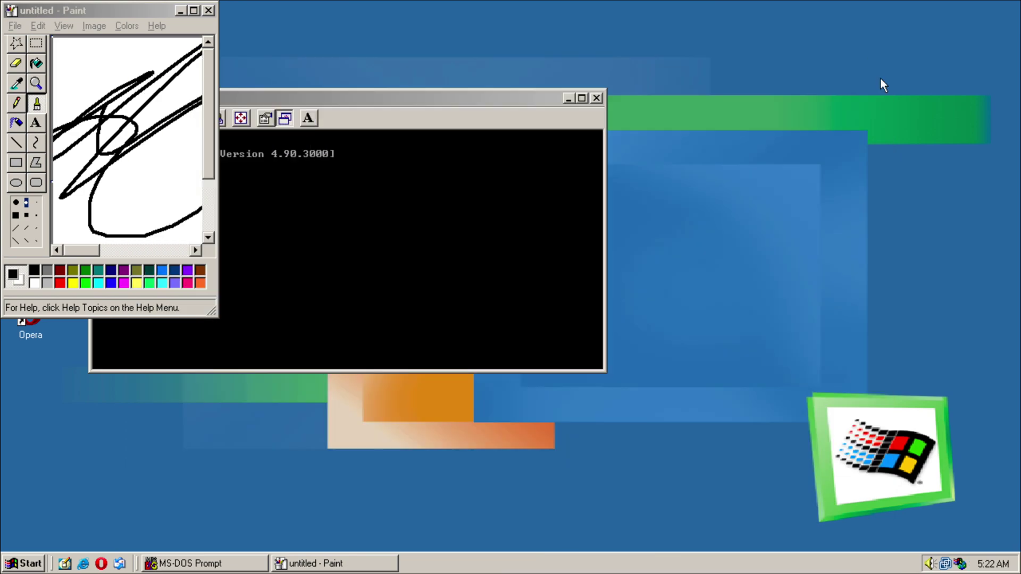
{"action": "left_click", "coordinate": [535, 101]}
{"action": "left_click", "coordinate": [596, 98]}
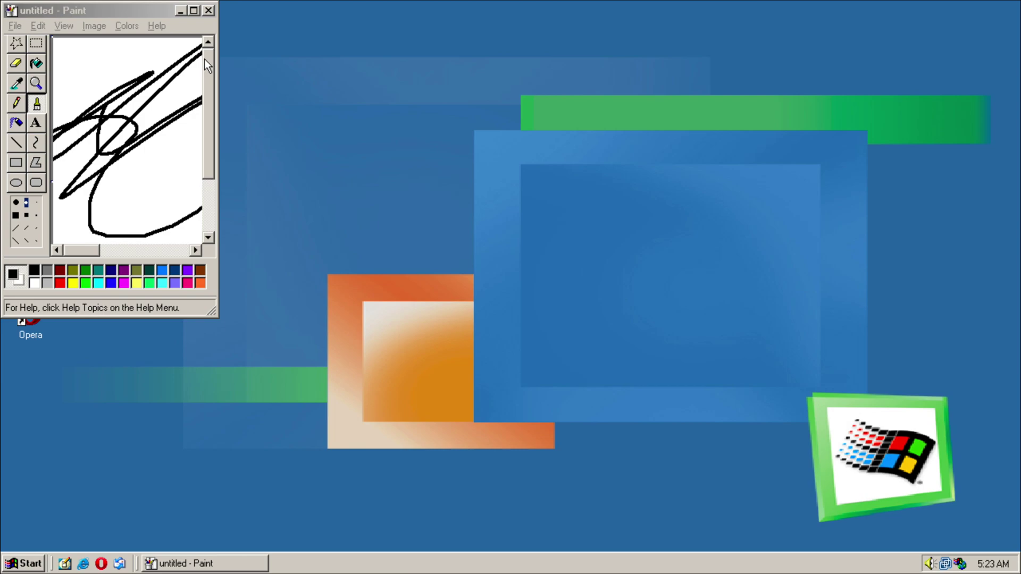
{"action": "left_click", "coordinate": [181, 10]}
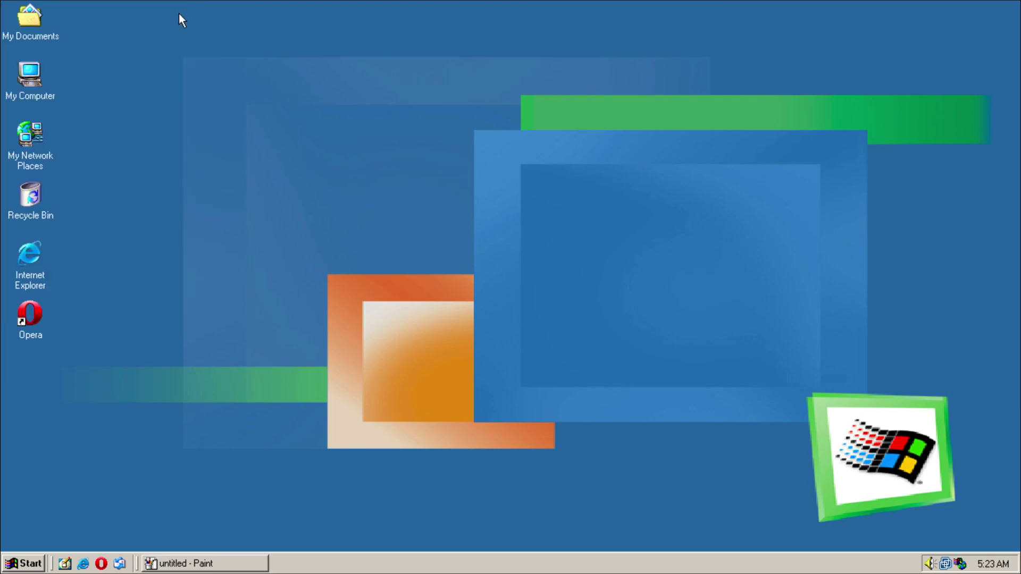
Open Display Properties from the desktop's right-click menu.
{"action": "left_click", "coordinate": [24, 561]}
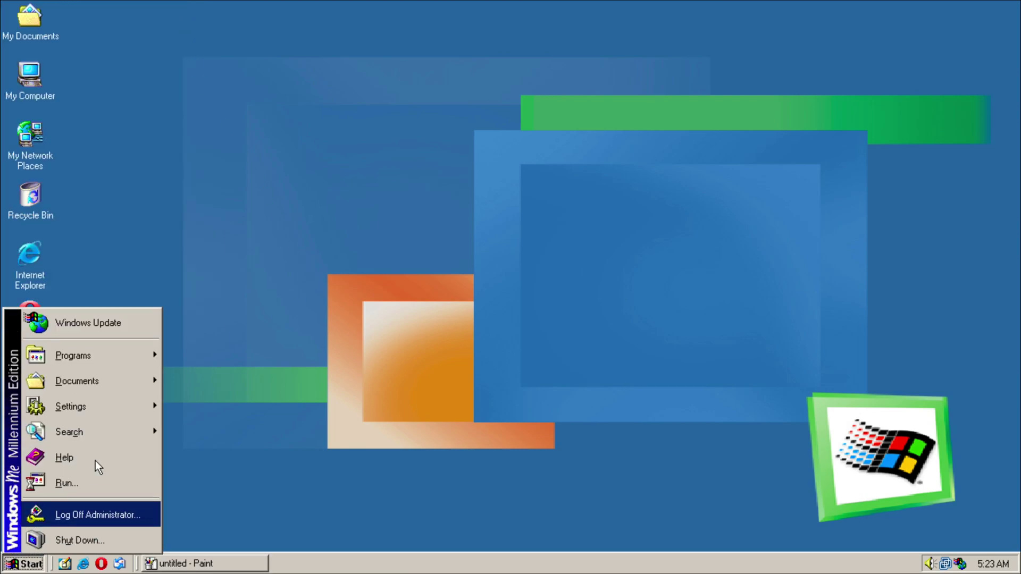
{"action": "left_click", "coordinate": [248, 355]}
{"action": "right_click", "coordinate": [248, 355]}
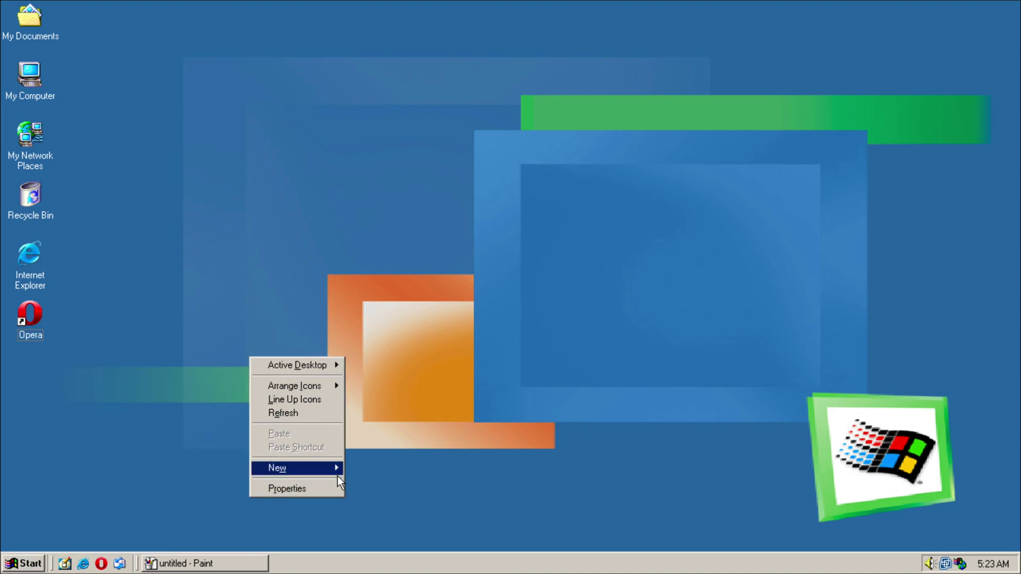
{"action": "left_click", "coordinate": [319, 489]}
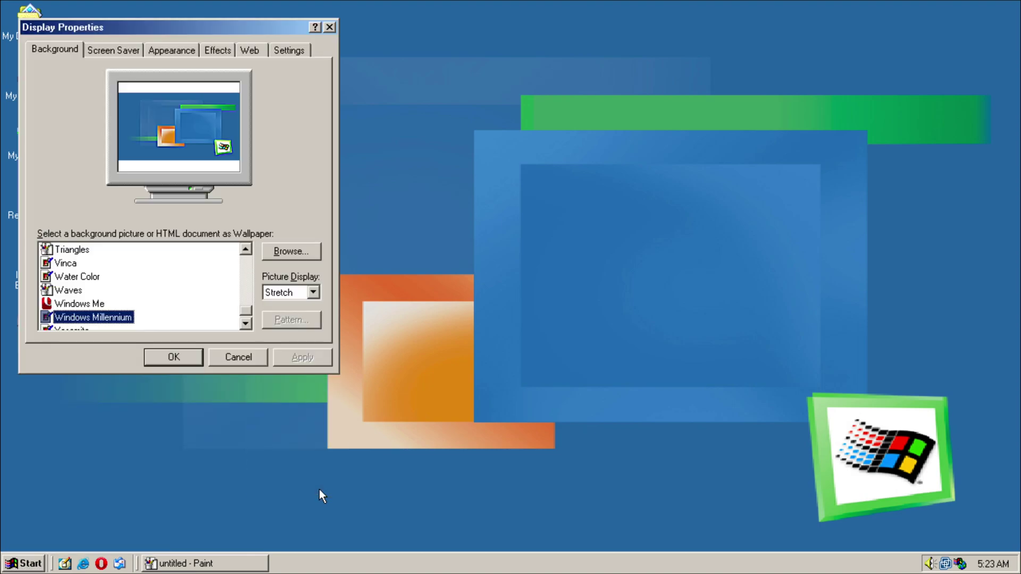
On the Screen Saver tab, try 3D Flower Box, then choose 3D Maze.
{"action": "left_click", "coordinate": [170, 53]}
{"action": "left_click", "coordinate": [123, 49]}
{"action": "left_click", "coordinate": [146, 227]}
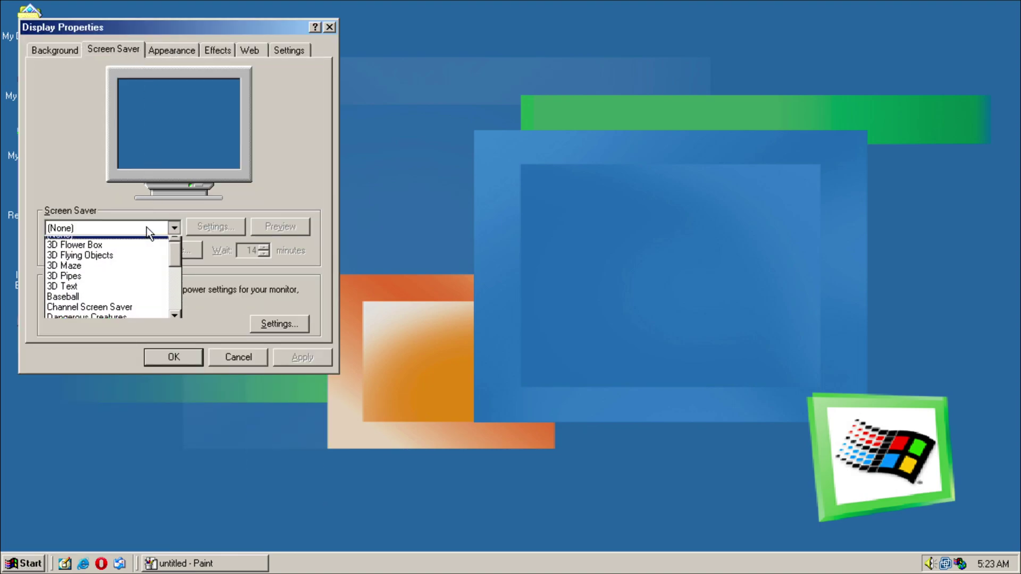
{"action": "left_click", "coordinate": [137, 253]}
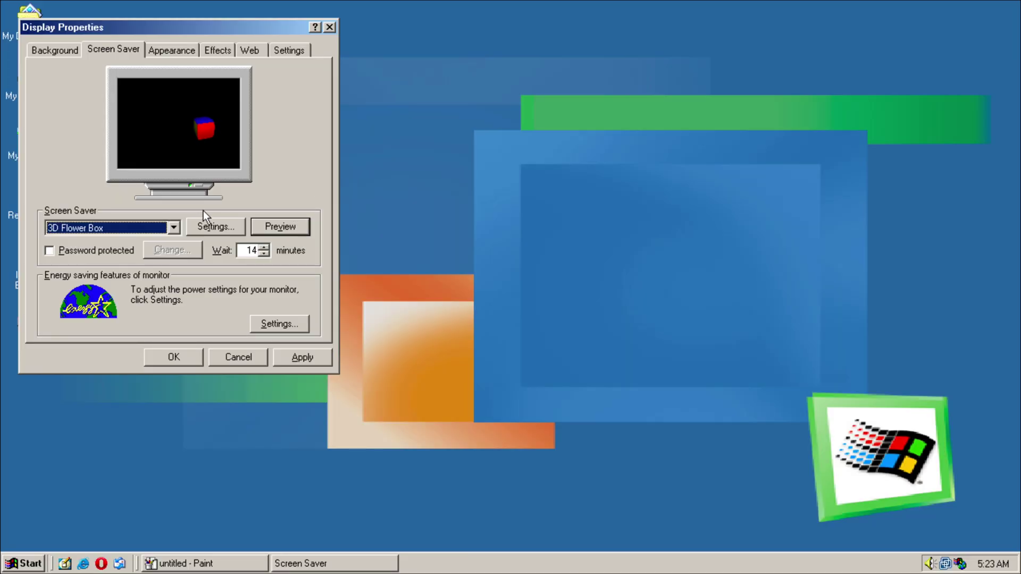
{"action": "left_click", "coordinate": [159, 228]}
{"action": "left_click", "coordinate": [151, 261]}
Watch the 3D Maze screen saver full screen, then end the preview.
{"action": "left_click", "coordinate": [157, 229]}
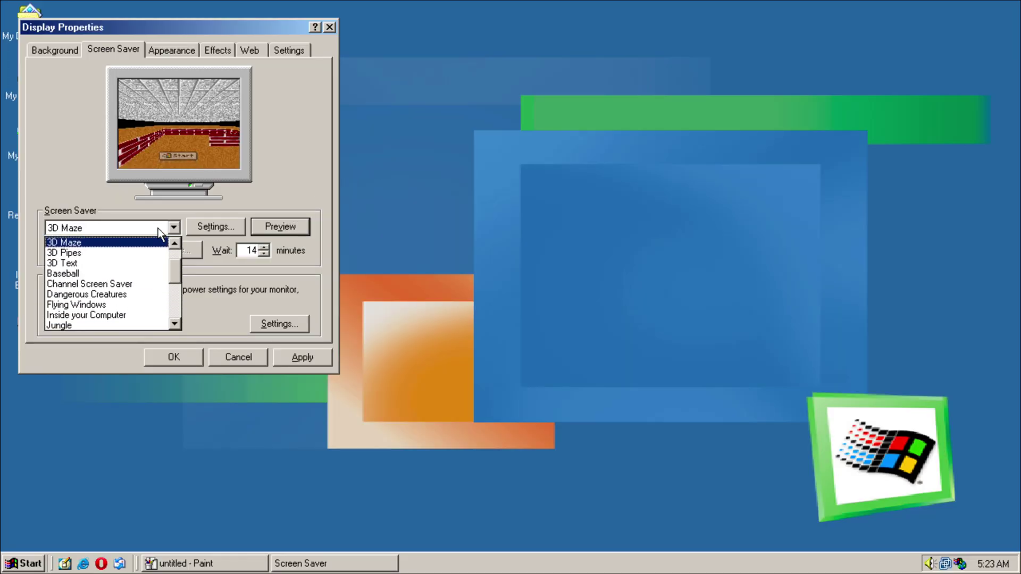
{"action": "scroll", "coordinate": [163, 268], "scroll_direction": "up", "scroll_amount": 1}
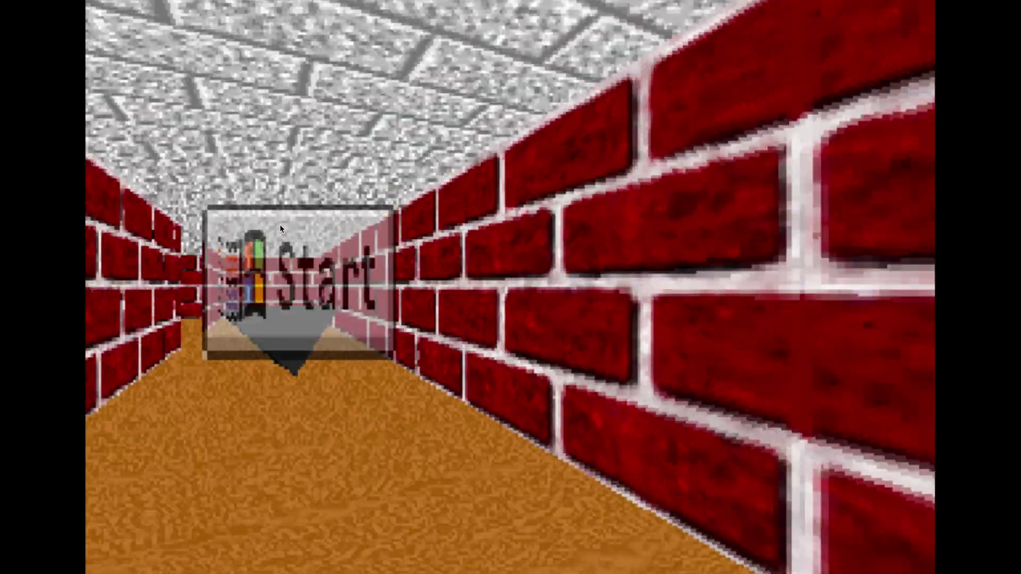
{"action": "left_click", "coordinate": [278, 224]}
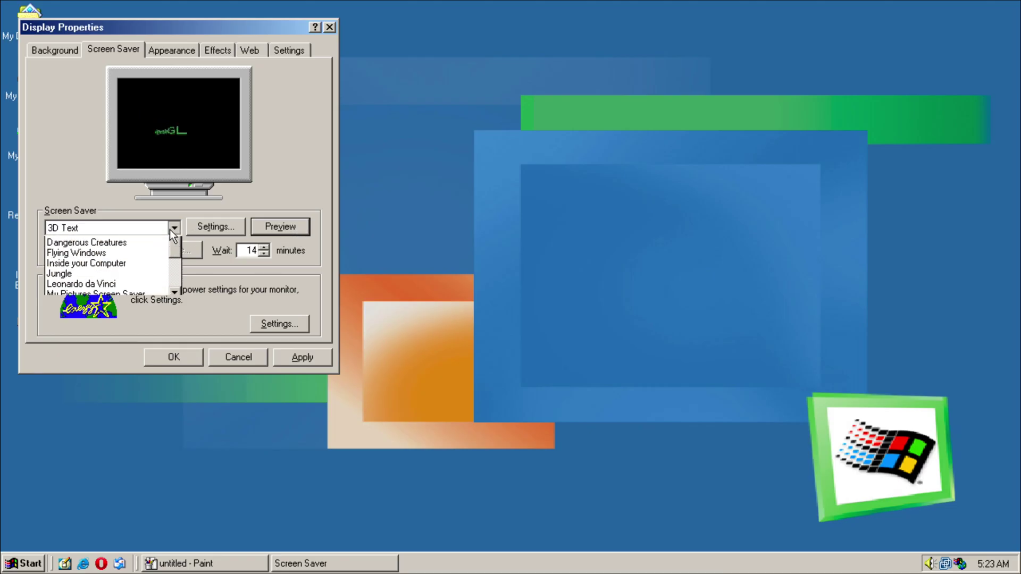
Try the Baseball, Channel Screen Saver, Flying Windows and Inside your Computer screen savers.
{"action": "left_click", "coordinate": [159, 254]}
{"action": "left_click", "coordinate": [174, 228]}
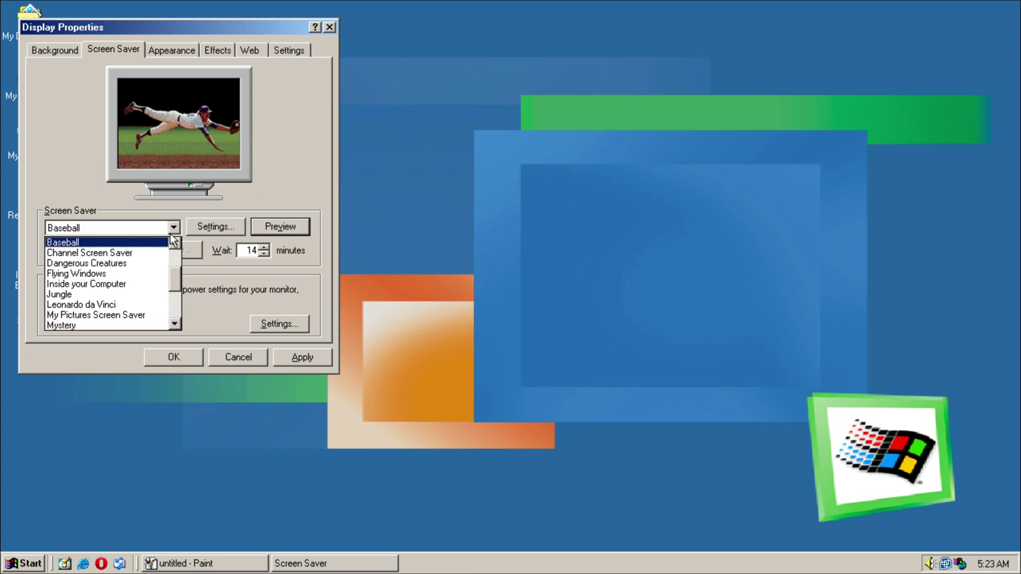
{"action": "left_click", "coordinate": [146, 253]}
{"action": "left_click", "coordinate": [172, 227]}
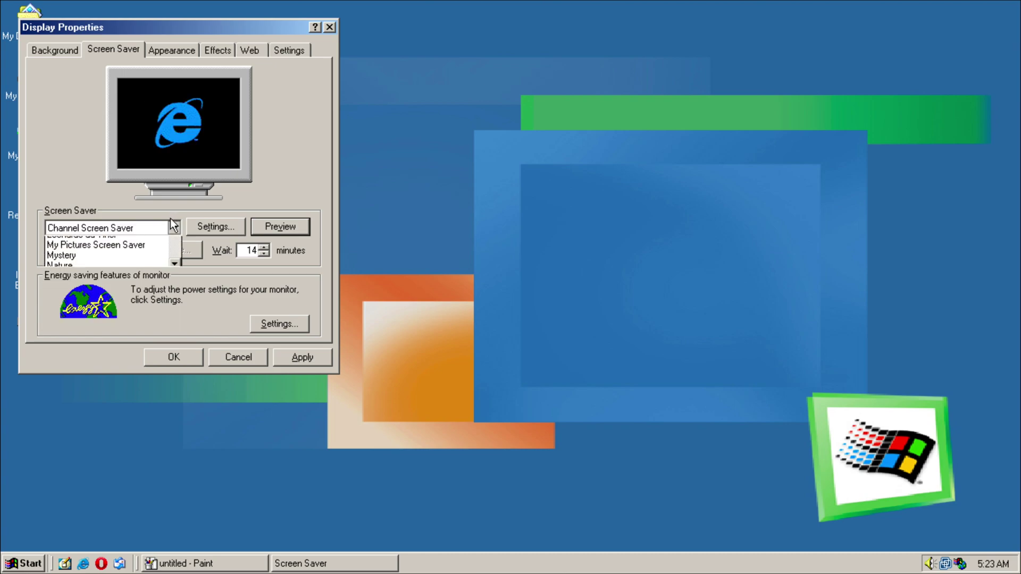
{"action": "left_click", "coordinate": [149, 263]}
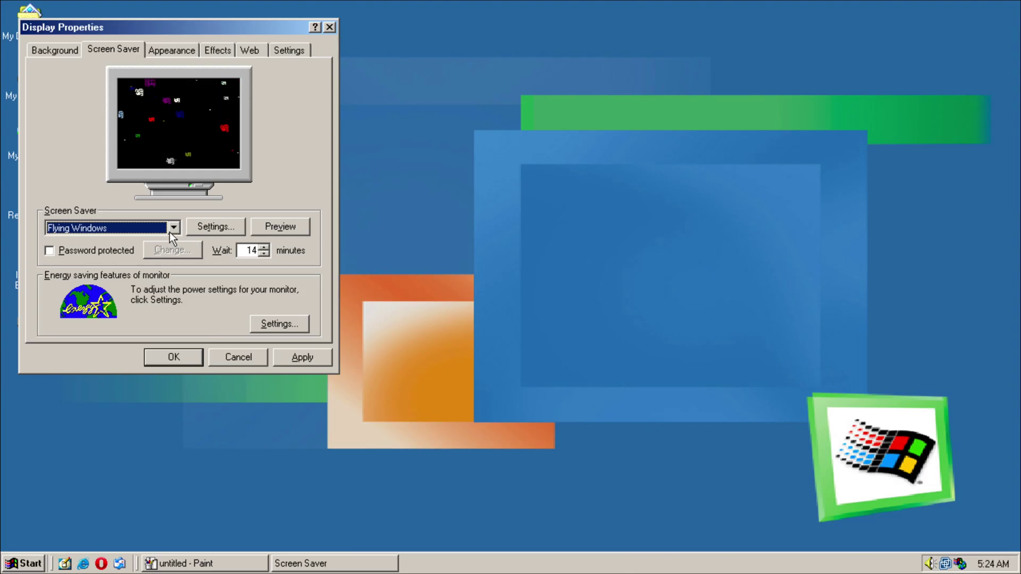
{"action": "left_click", "coordinate": [174, 228]}
{"action": "left_click", "coordinate": [156, 255]}
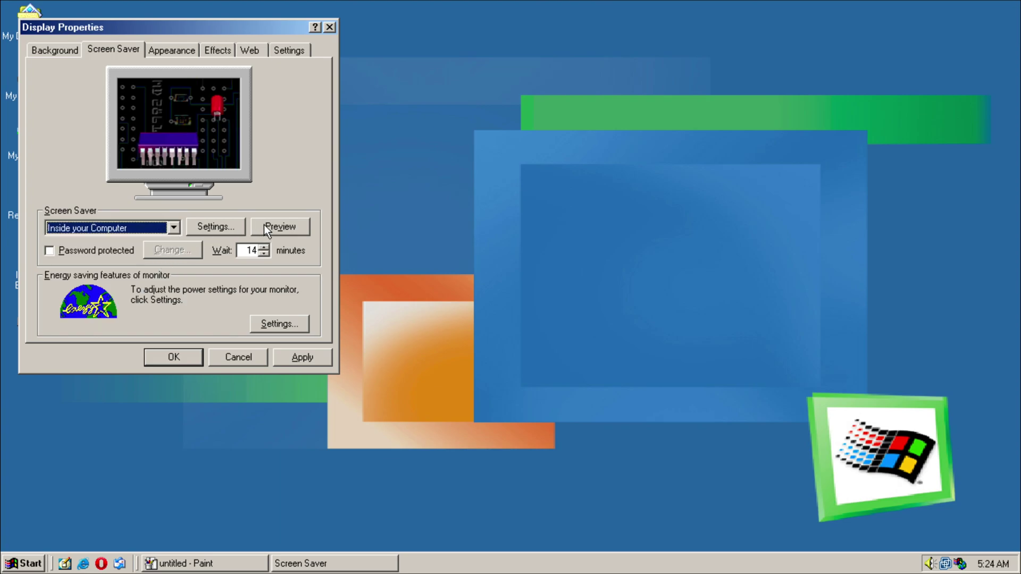
Preview Inside your Computer full screen, try Leonardo da Vinci and Mystery, then choose Windows.
{"action": "left_click", "coordinate": [265, 225]}
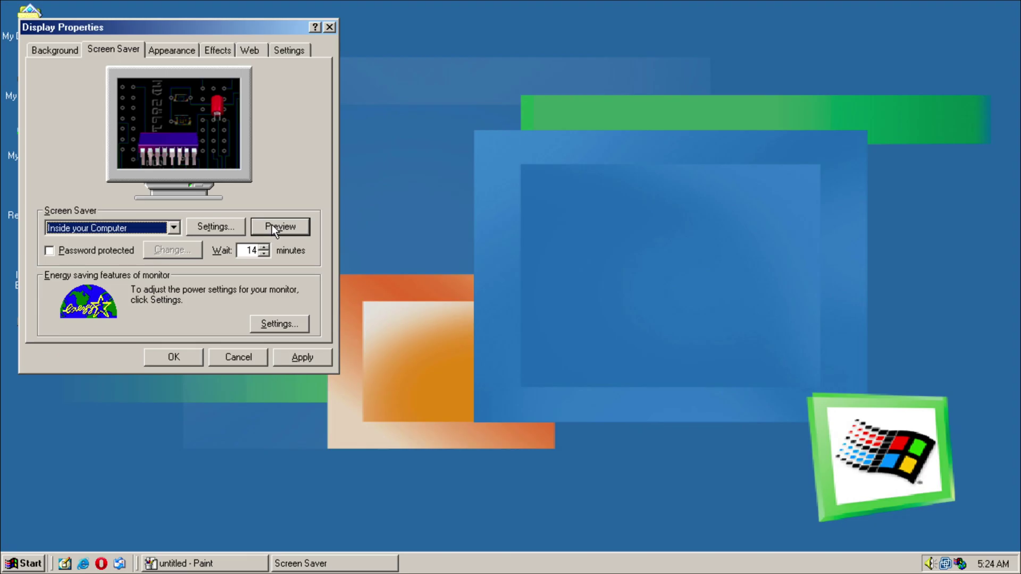
{"action": "left_click", "coordinate": [173, 227]}
{"action": "left_click", "coordinate": [143, 262]}
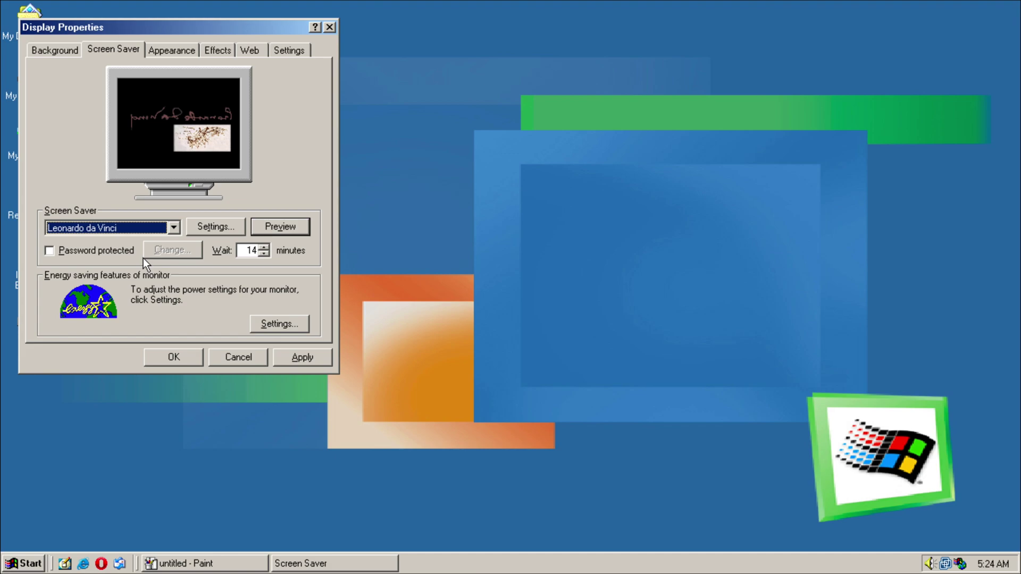
{"action": "left_click", "coordinate": [165, 228]}
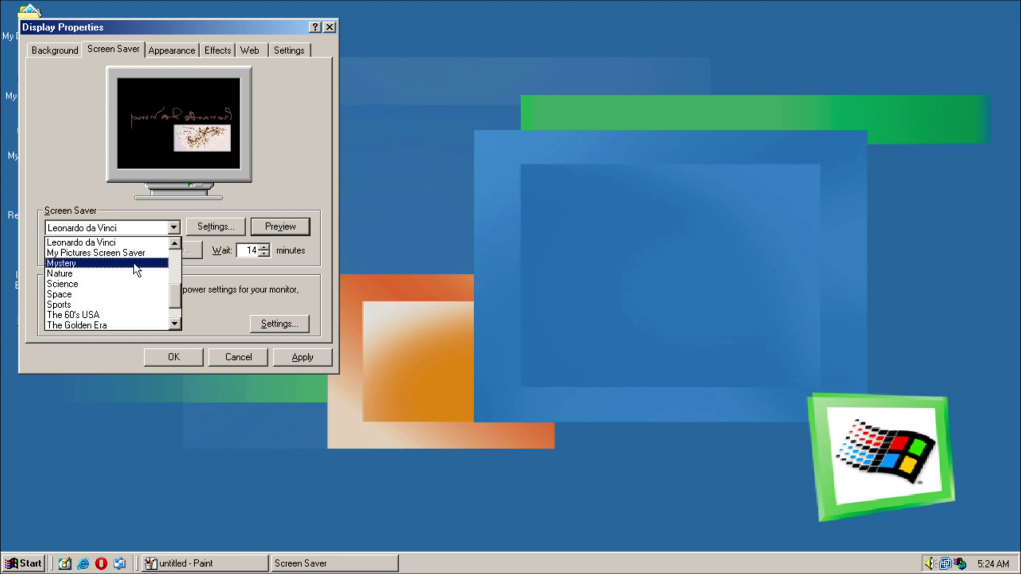
{"action": "left_click", "coordinate": [139, 263]}
{"action": "left_click", "coordinate": [167, 229]}
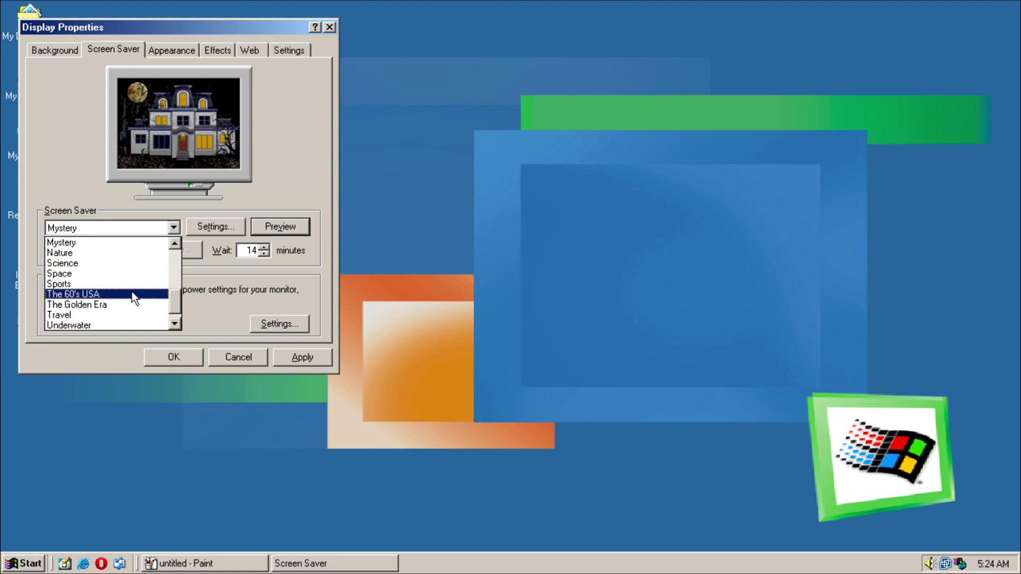
{"action": "scroll", "coordinate": [134, 292], "scroll_direction": "down", "scroll_amount": 1}
{"action": "left_click", "coordinate": [117, 320]}
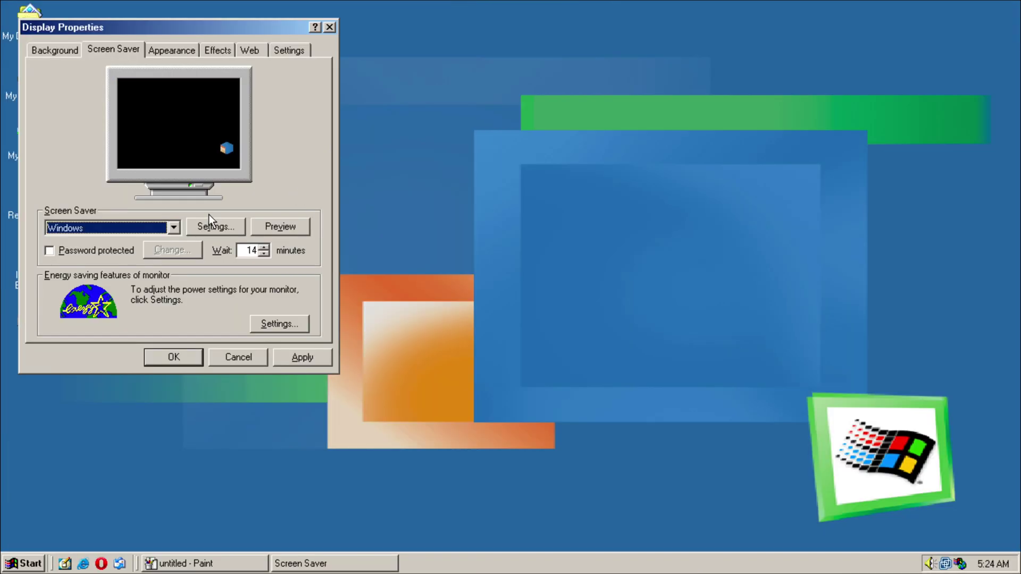
End the Windows screen saver preview and cancel out of Display Properties.
{"action": "left_click", "coordinate": [163, 226]}
{"action": "mouse_move", "coordinate": [176, 309]}
{"action": "left_mouse_down"}
{"action": "mouse_move", "coordinate": [180, 250]}
{"action": "mouse_move", "coordinate": [170, 311]}
{"action": "left_mouse_up"}
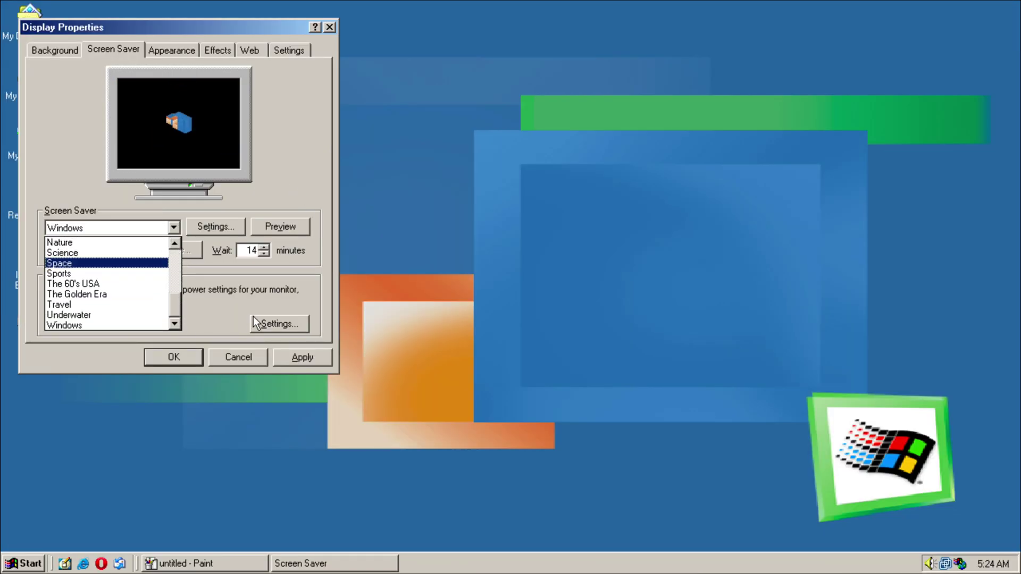
{"action": "left_click", "coordinate": [161, 59]}
{"action": "left_click", "coordinate": [240, 358]}
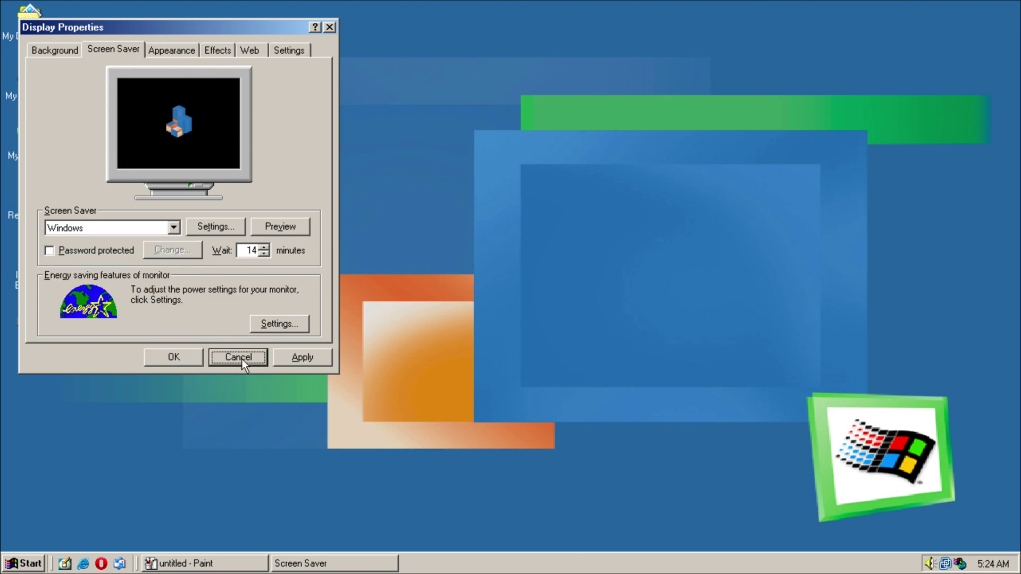